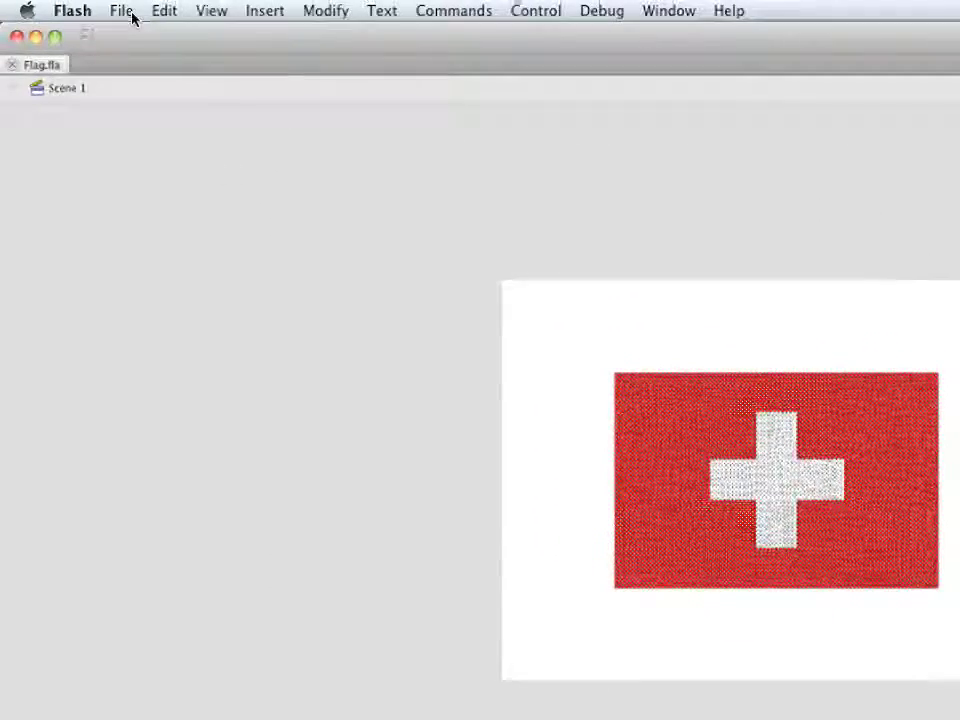
Export the Swiss flag with Export Image, keeping Adobe FXG as the format for Flag.fxg.
left_click(128, 12)
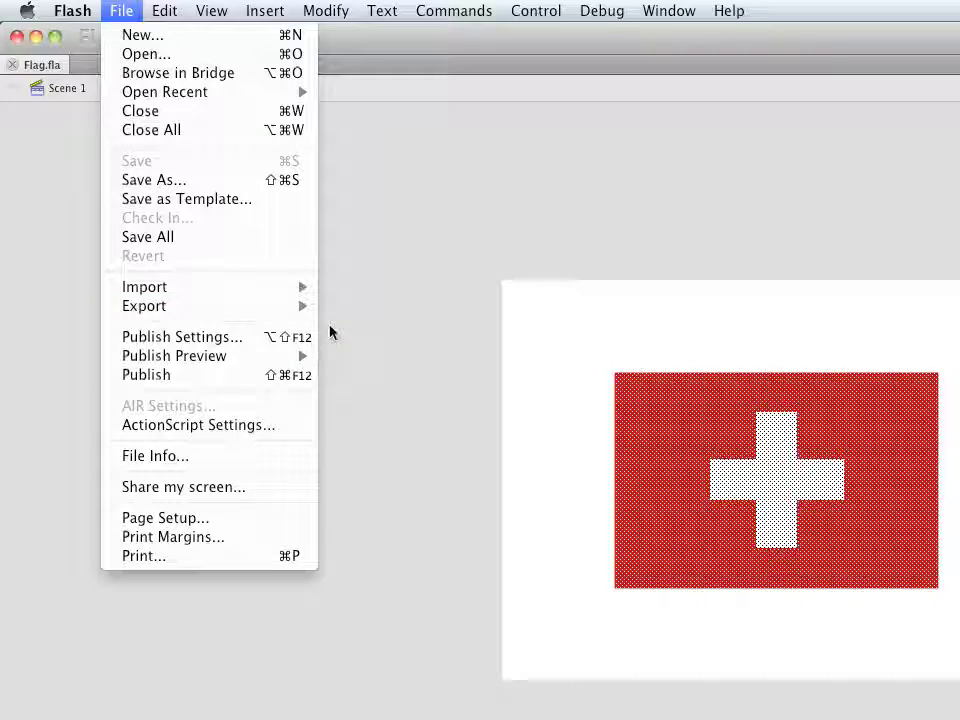
mouse_move(310, 306)
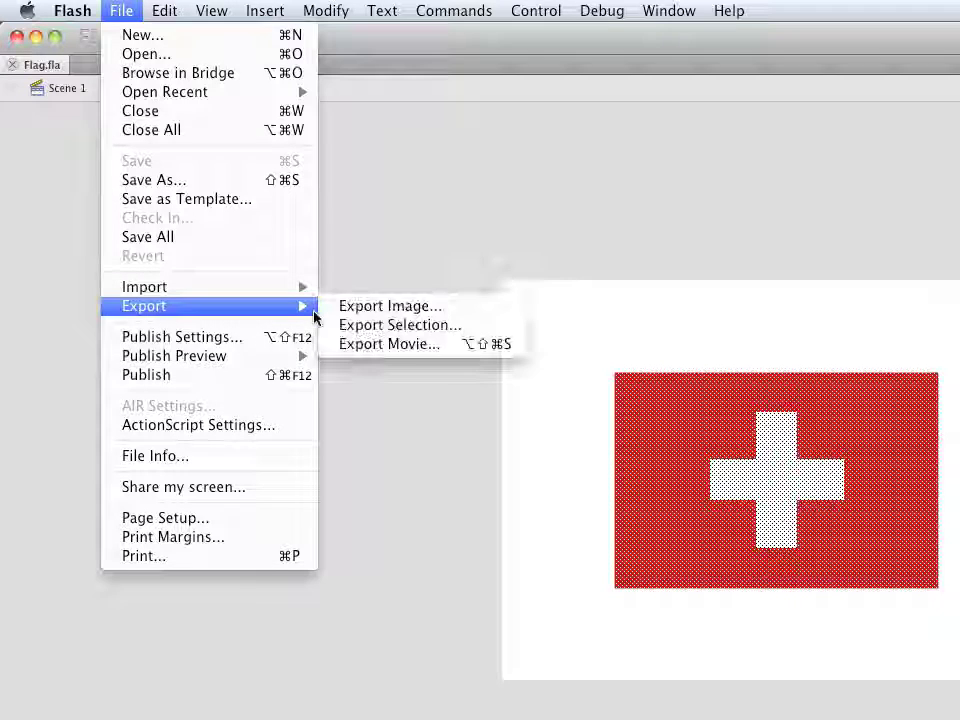
left_click(369, 309)
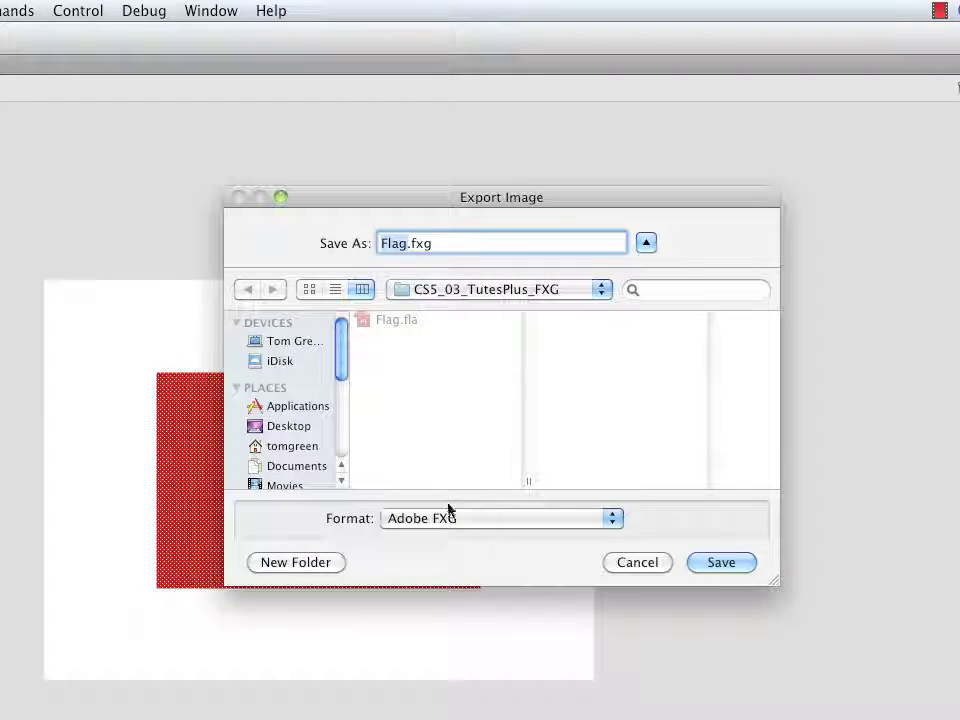
left_click(446, 521)
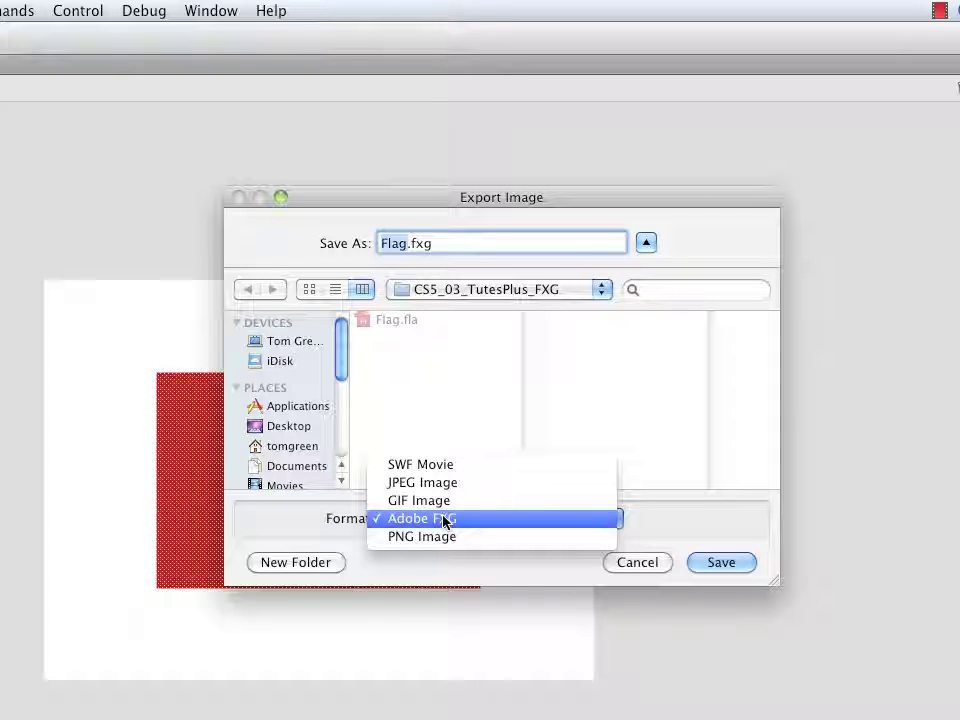
left_click(446, 521)
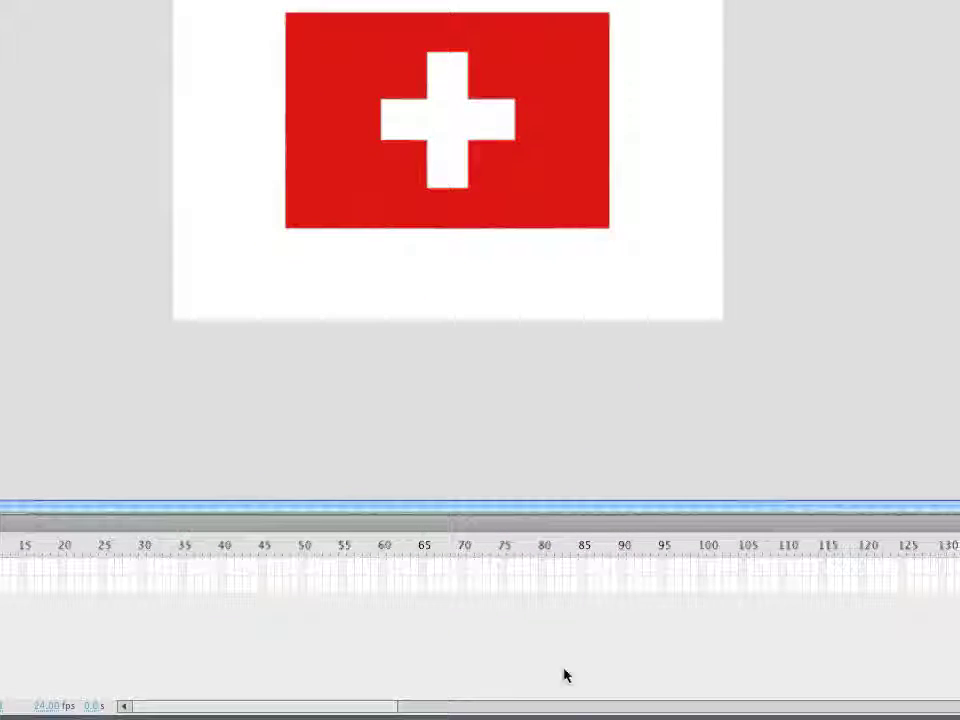
Switch to Illustrator and open the exported Flag.fxg file.
mouse_move(542, 705)
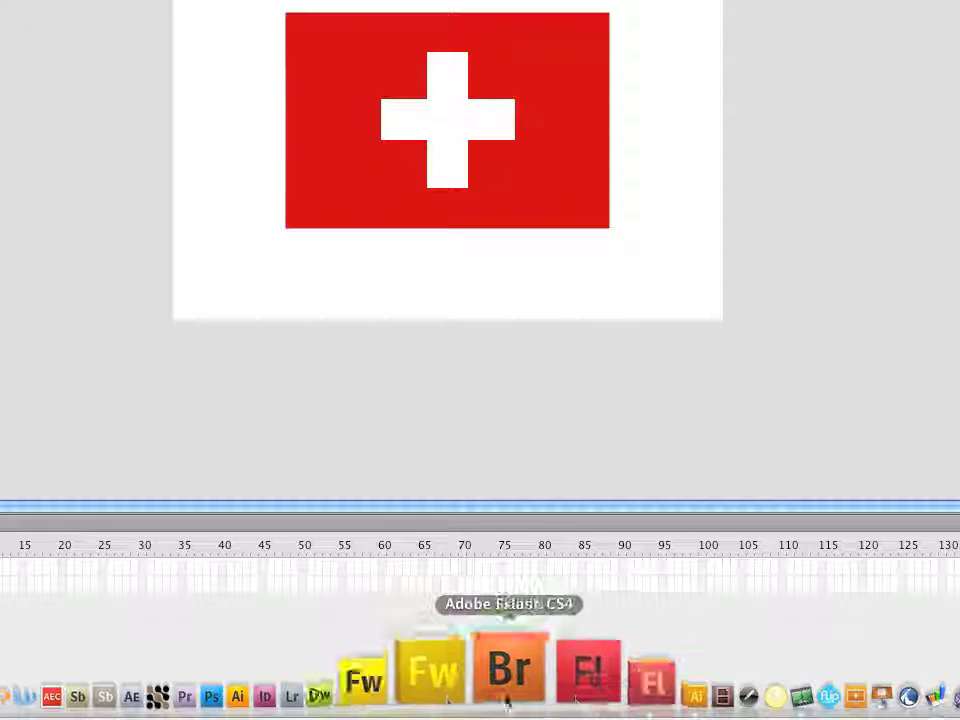
left_click(655, 700)
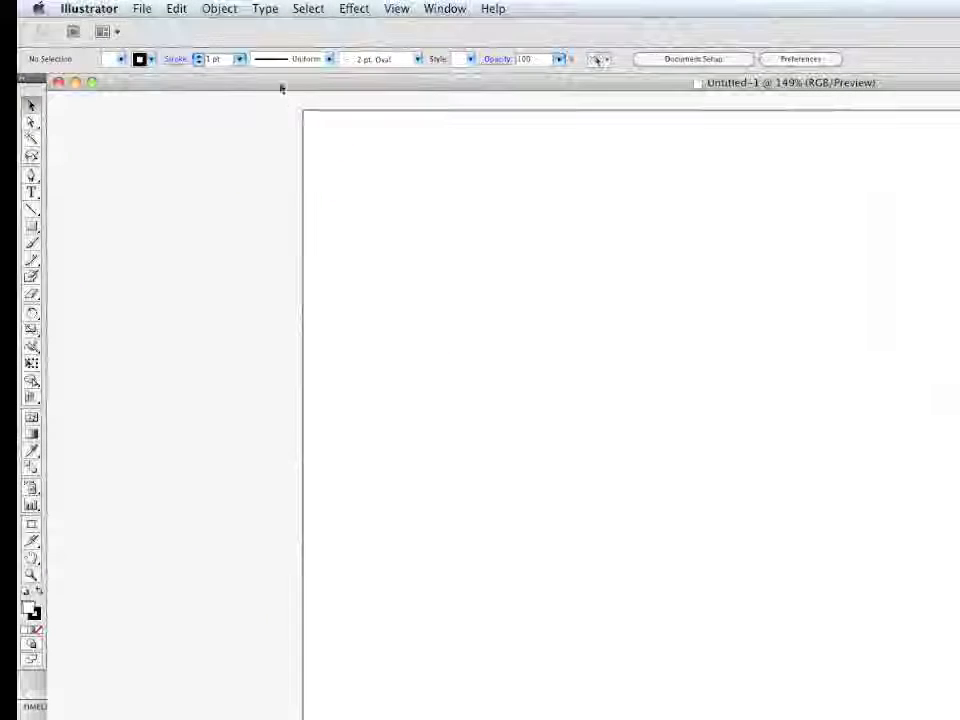
left_click(142, 8)
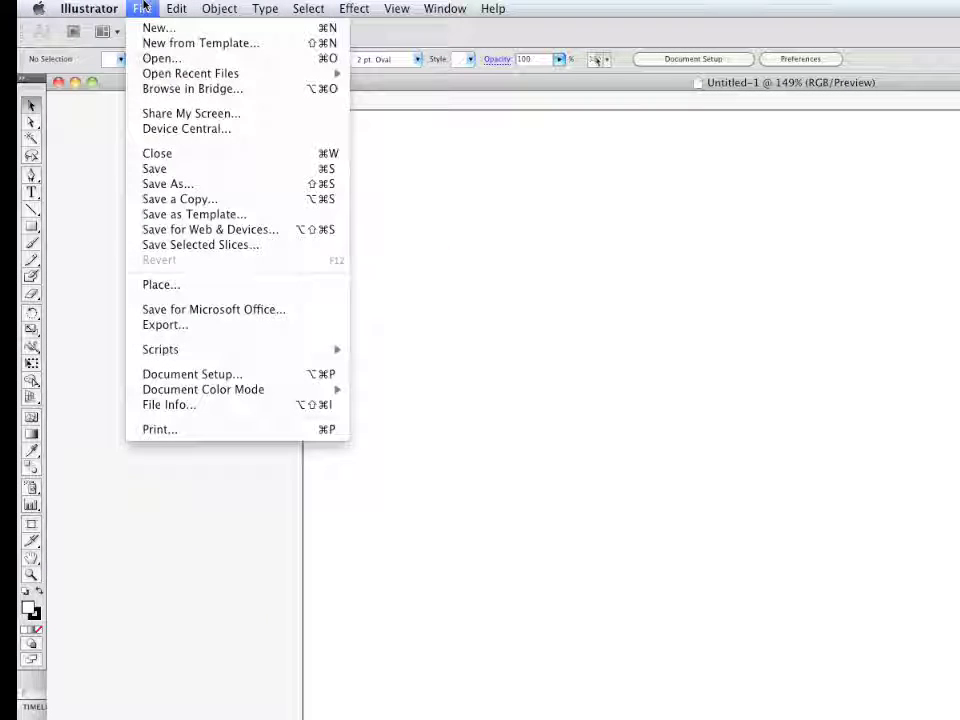
left_click(163, 58)
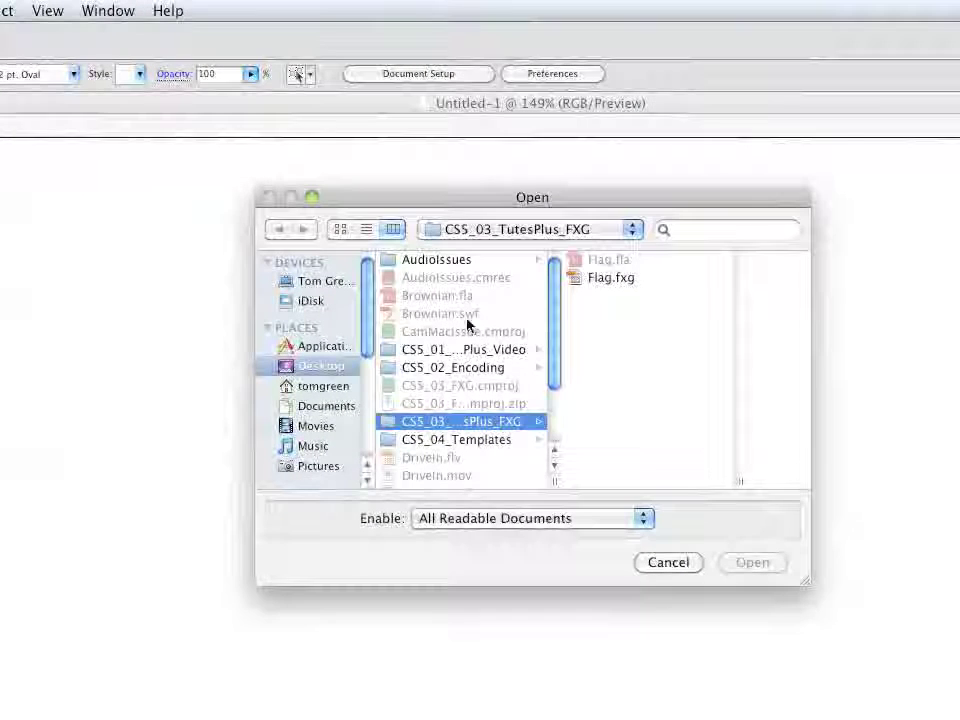
left_click(611, 280)
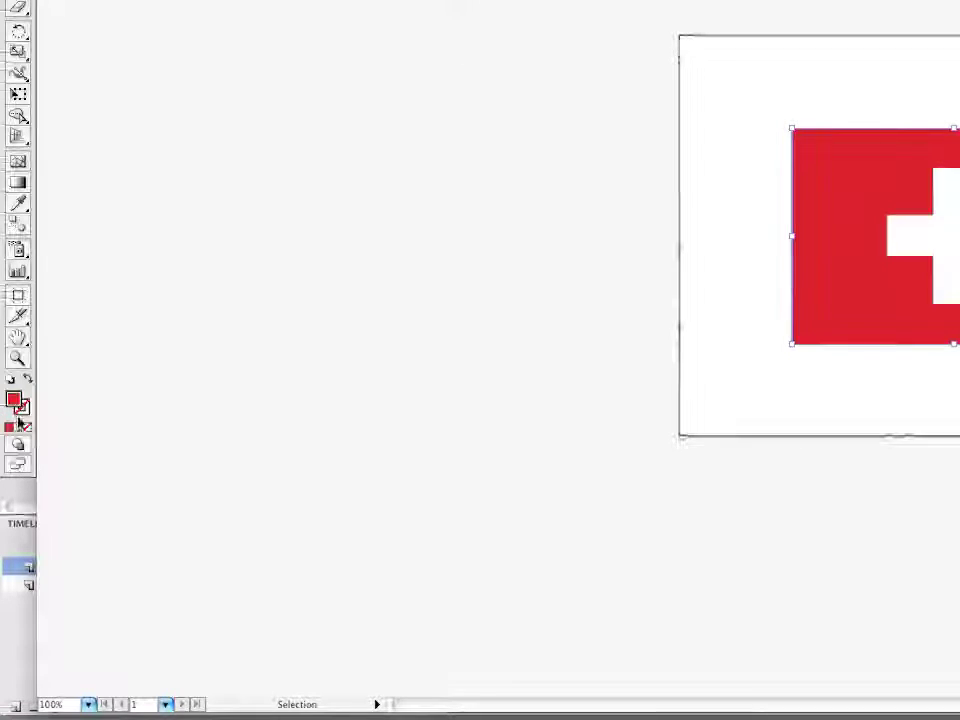
Change the flag rectangle's fill to hex ff0000 in the Color Picker.
double_click(14, 400)
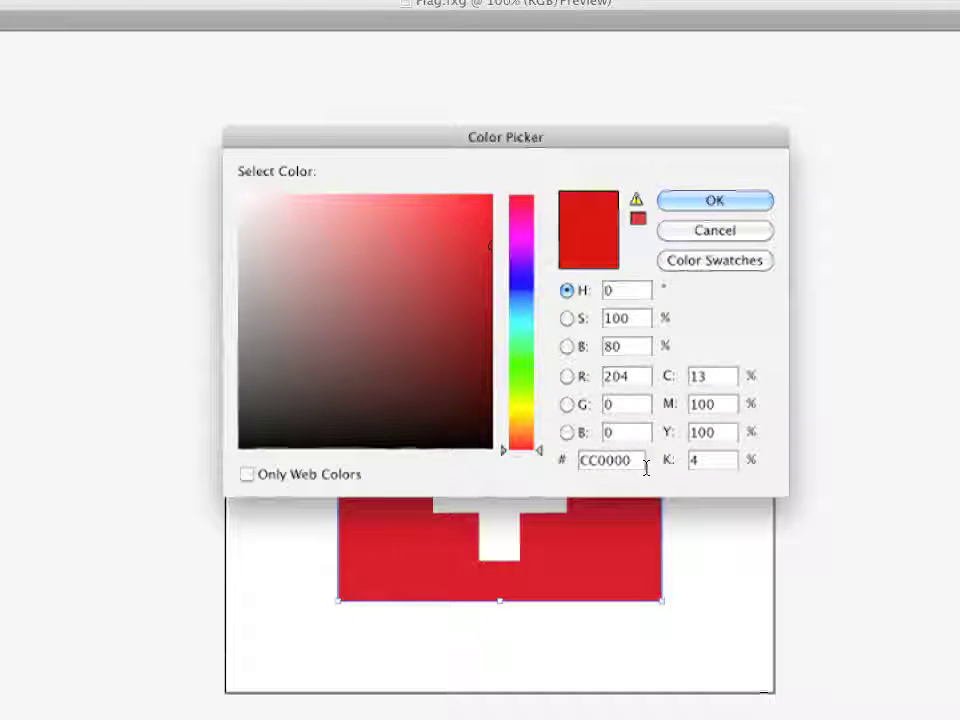
left_click(522, 441)
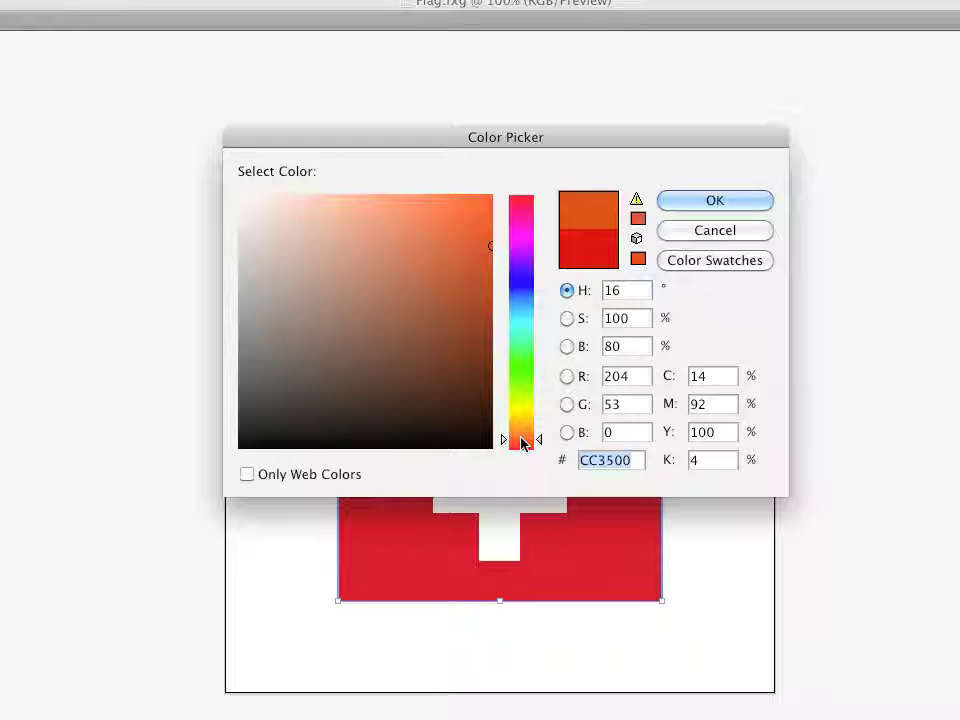
type("ff0000")
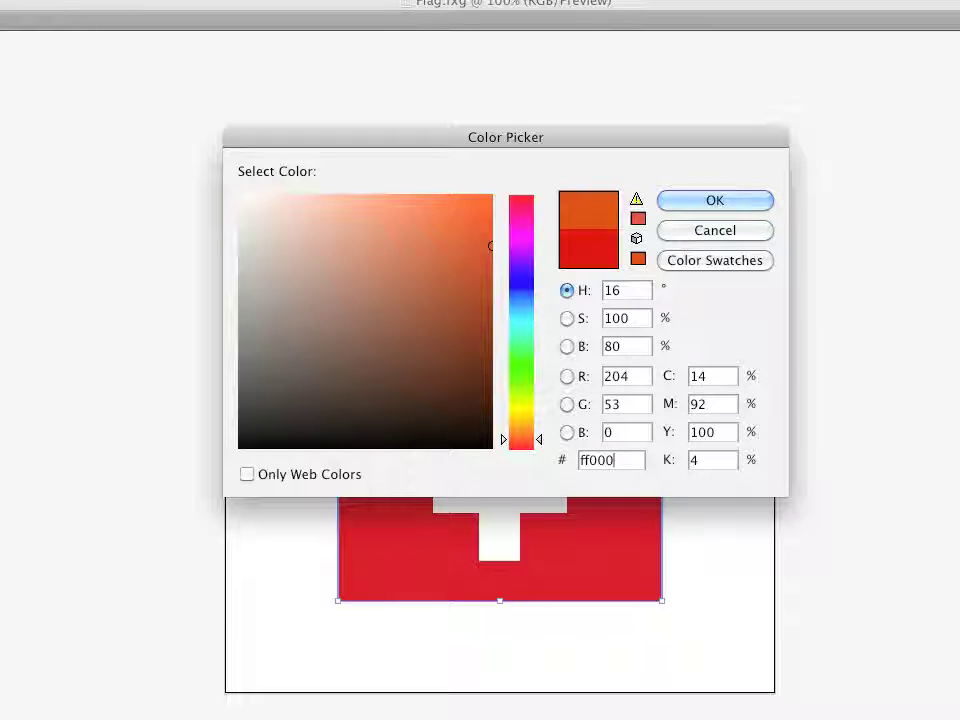
left_click(729, 201)
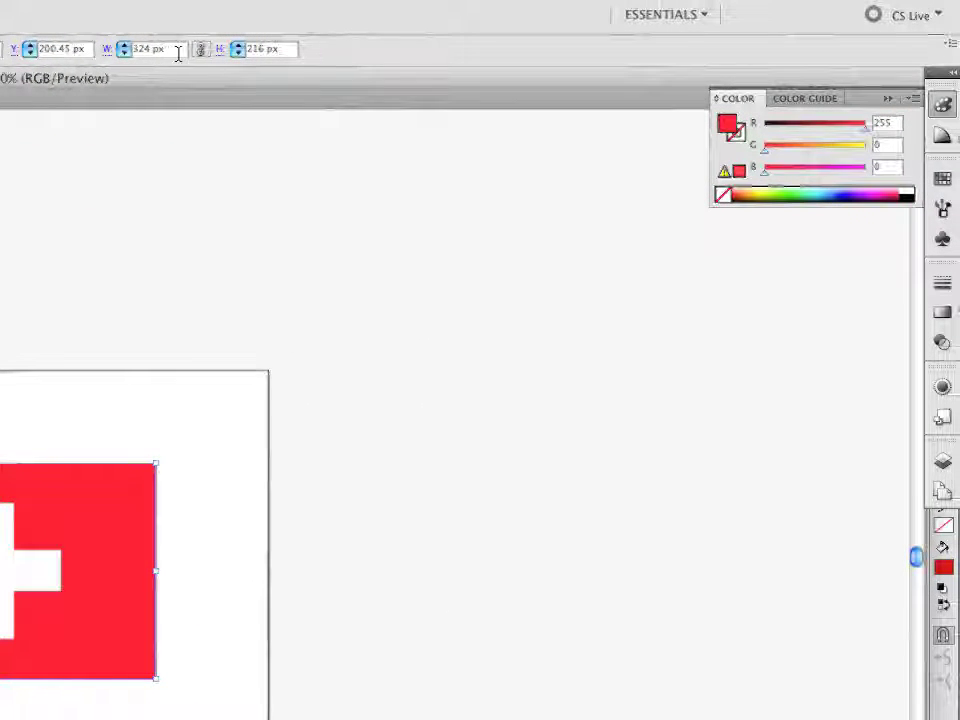
Change the flag's width in the Control panel from 324 px to 216 px.
left_click_drag(178, 47, 134, 48)
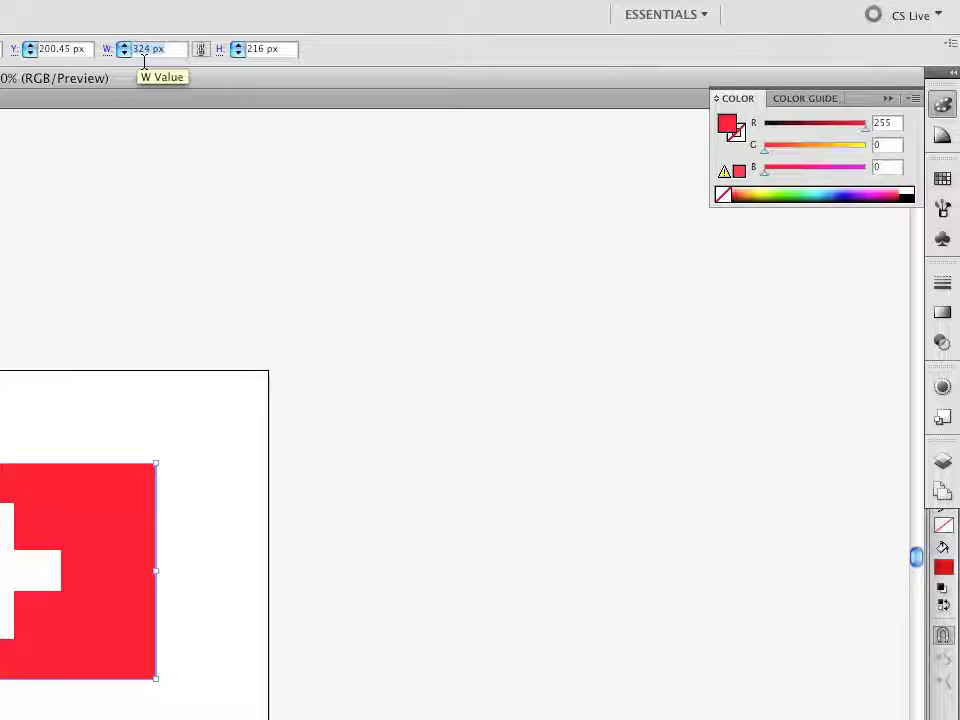
type("216")
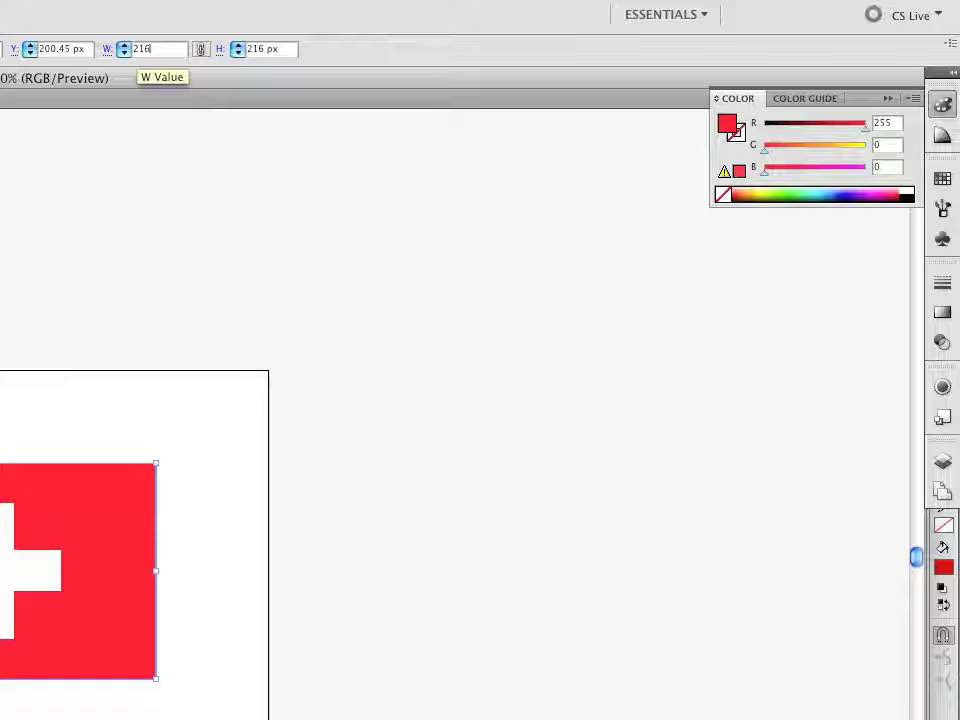
key("Return")
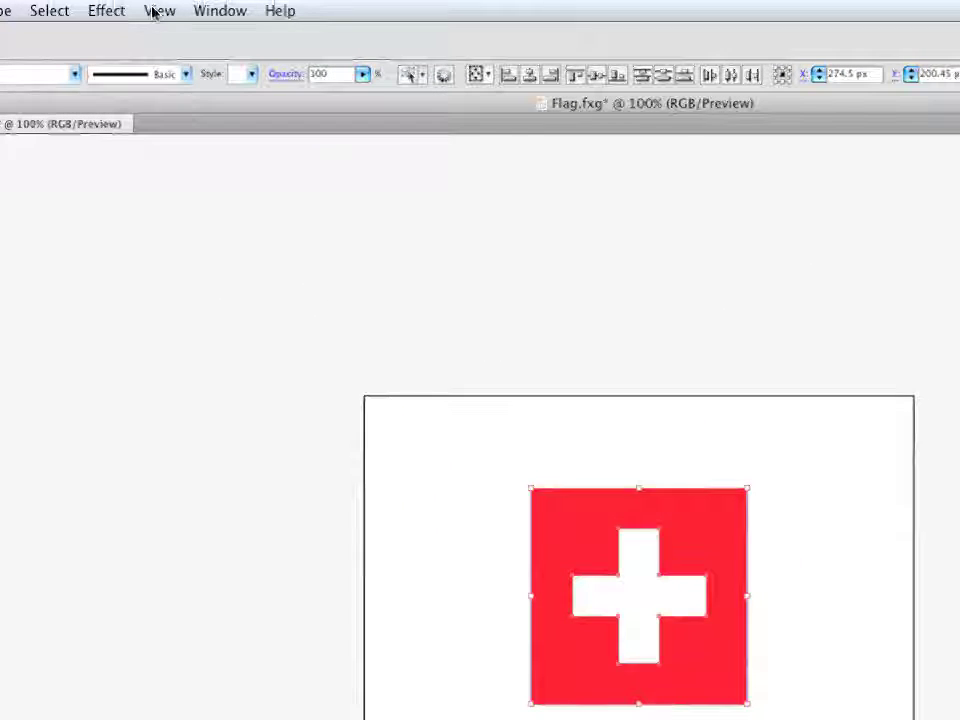
Apply a horizontal Flag warp with 15% bend and preview it on the flag.
left_click(98, 11)
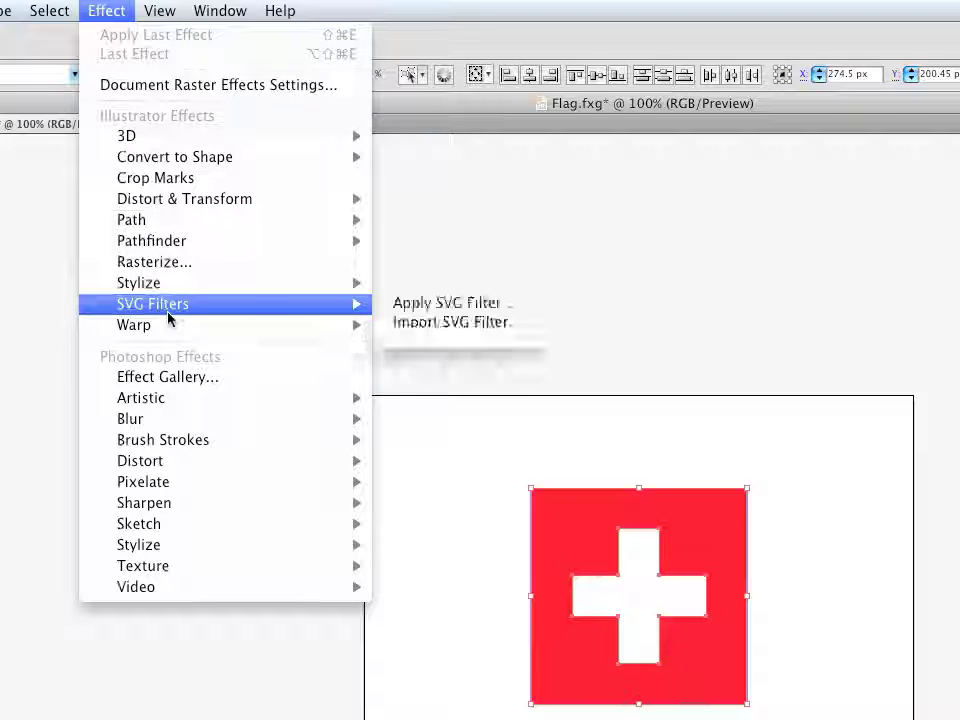
mouse_move(172, 324)
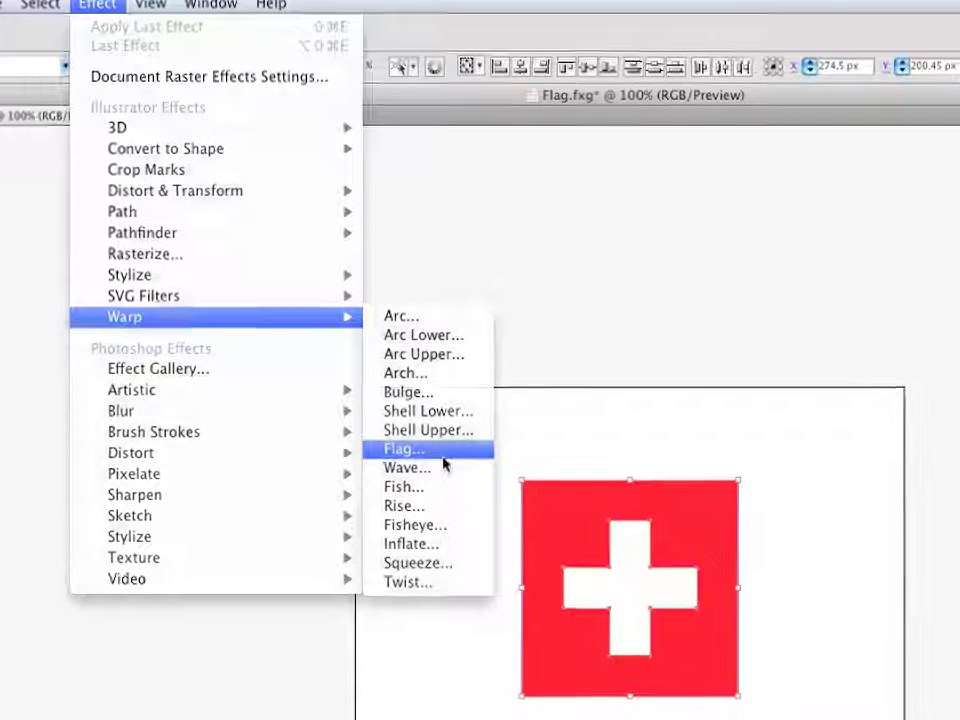
left_click(445, 457)
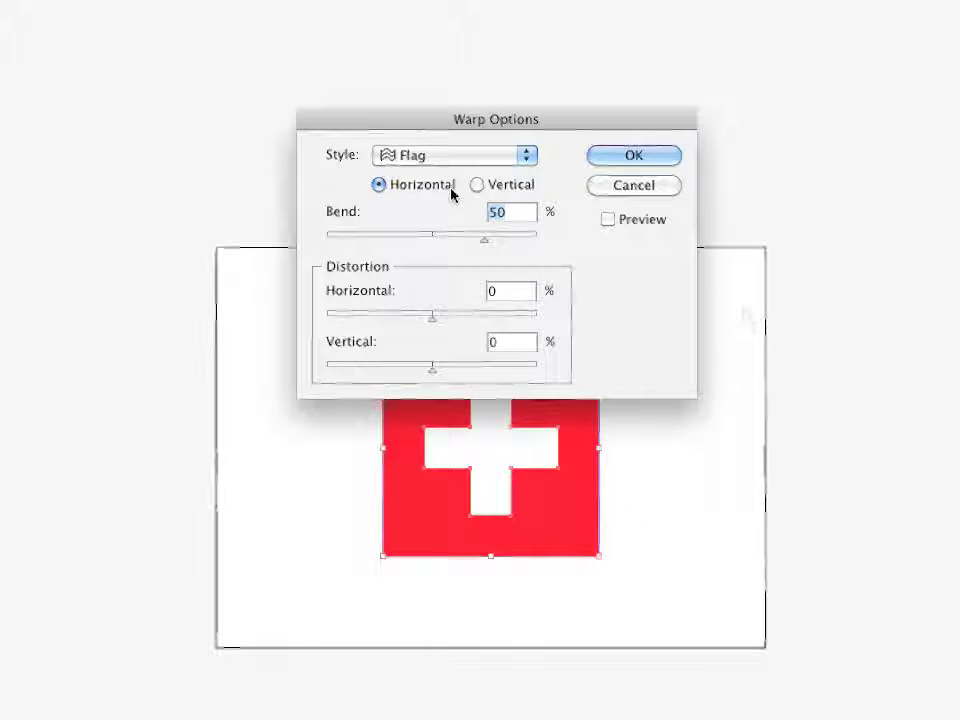
left_click_drag(484, 246, 448, 246)
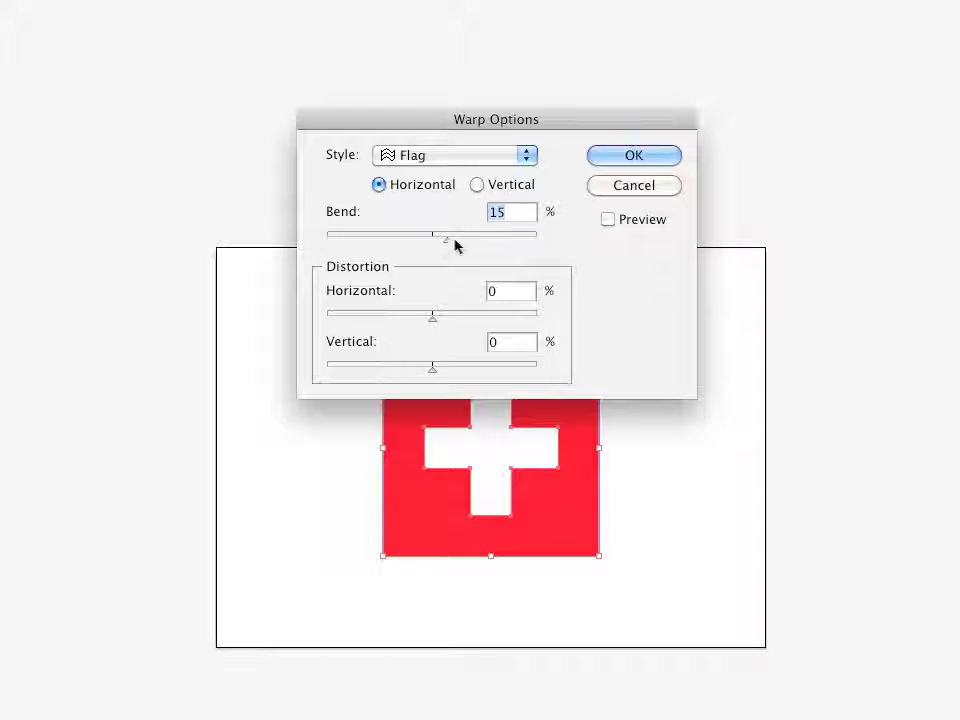
left_click(609, 219)
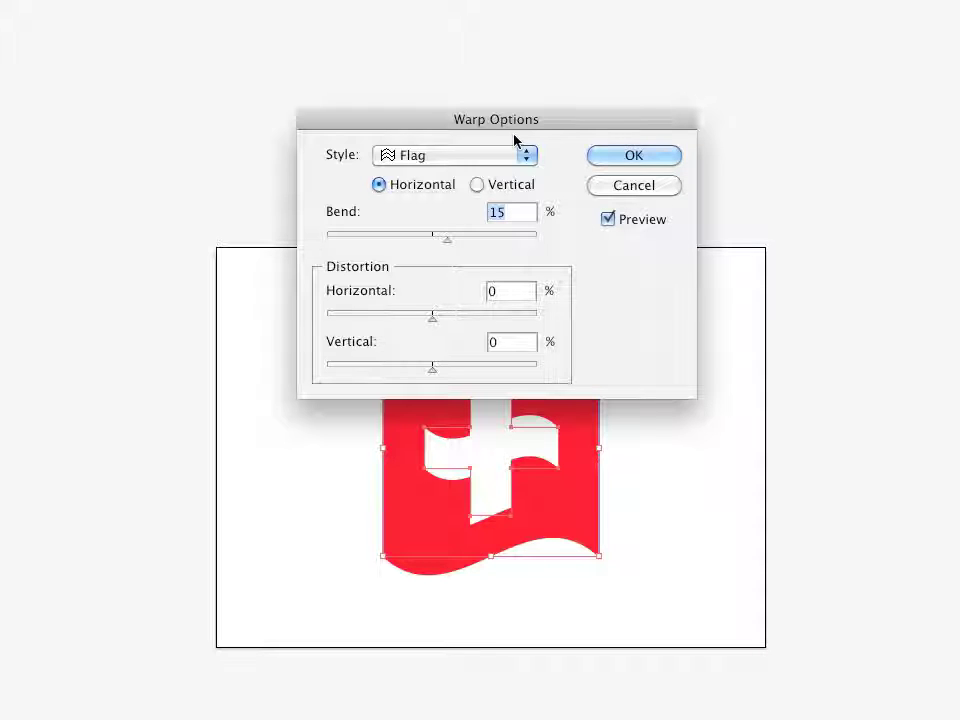
left_click_drag(516, 133, 528, 0)
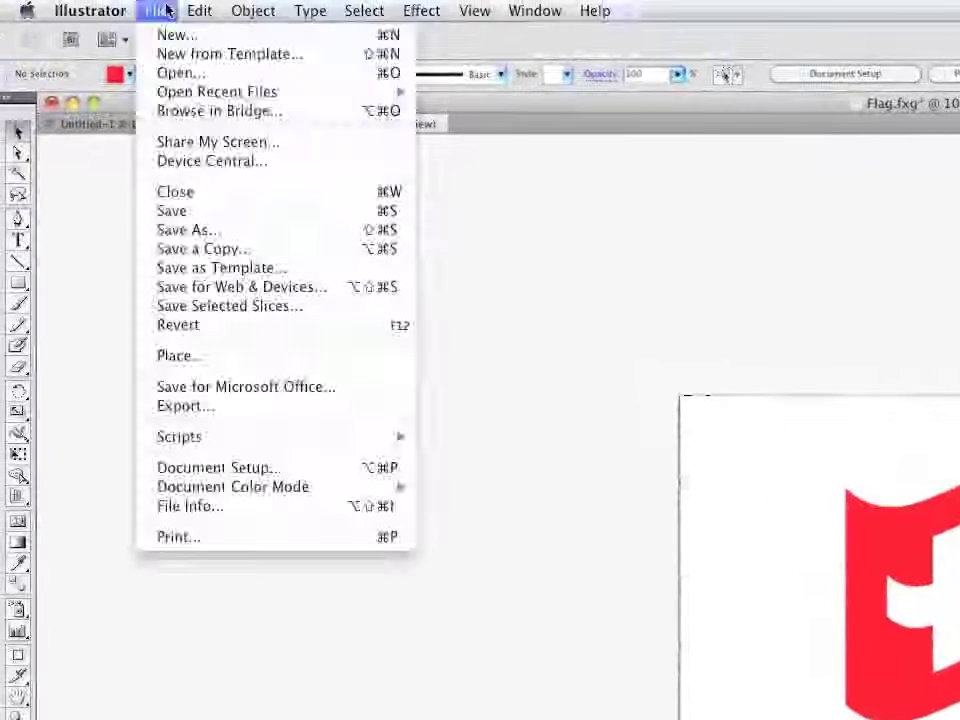
Save the warped flag in Adobe FXG format, overwriting the existing Flag.fxg.
left_click(206, 234)
left_click(757, 480)
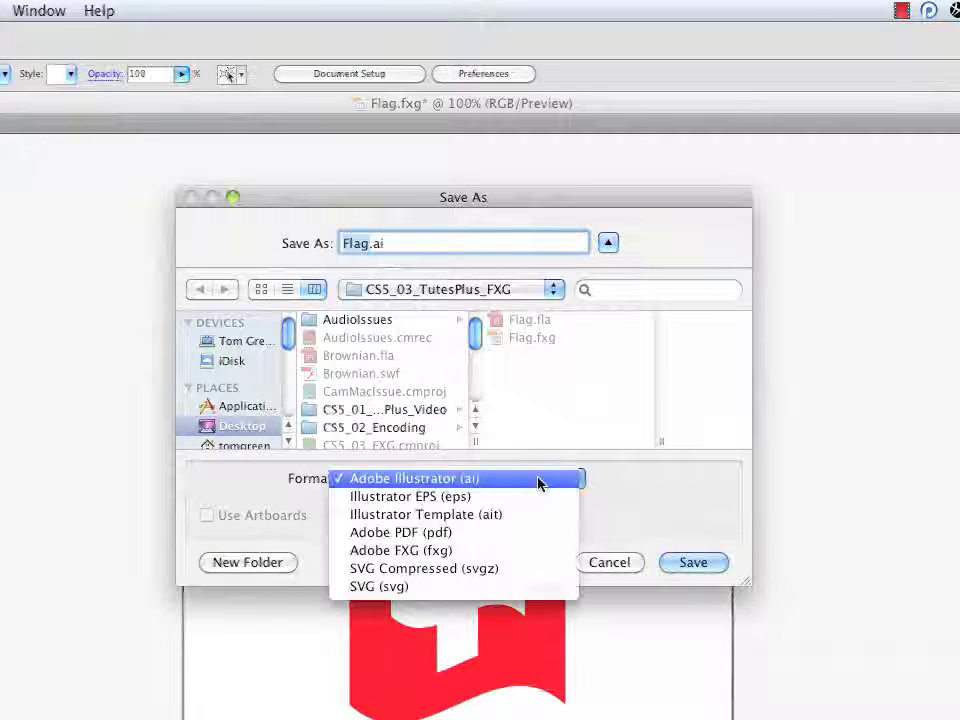
left_click(455, 550)
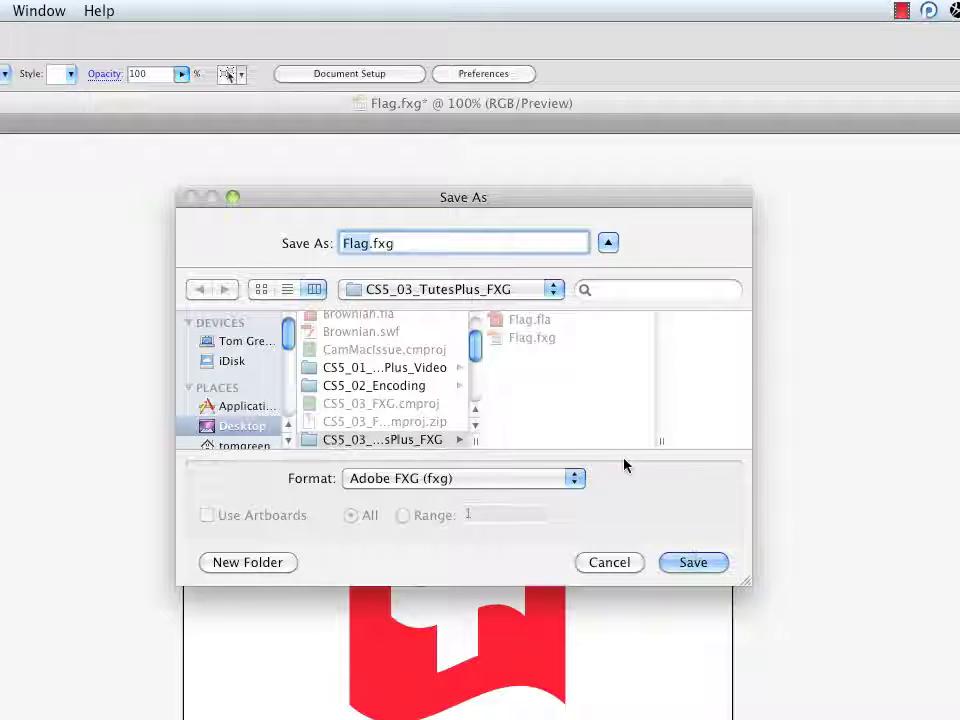
left_click(700, 564)
left_click(605, 390)
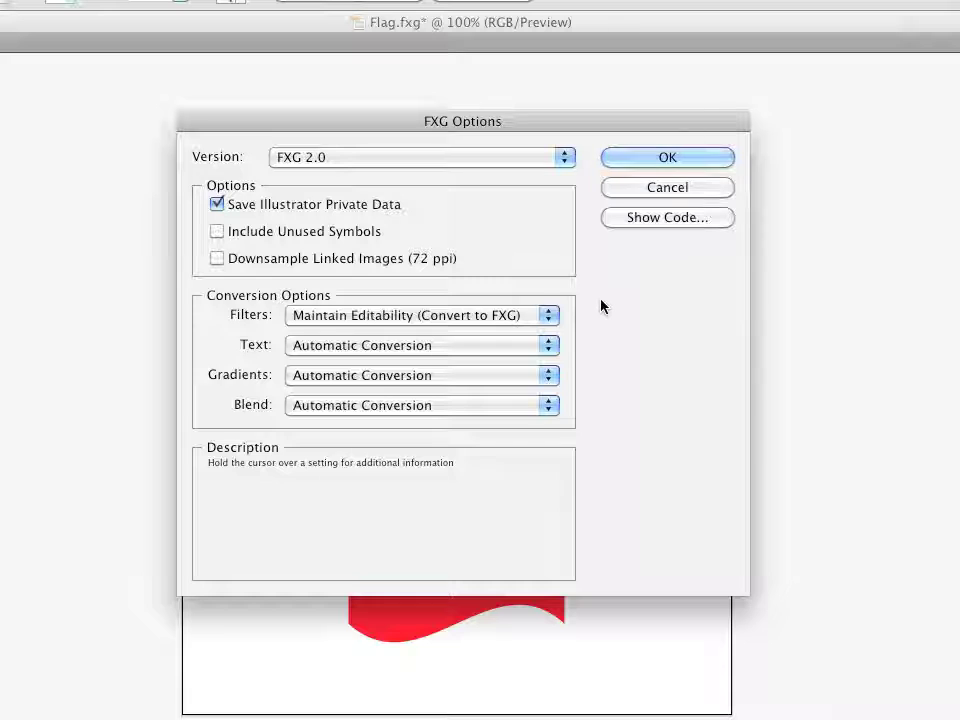
mouse_move(422, 319)
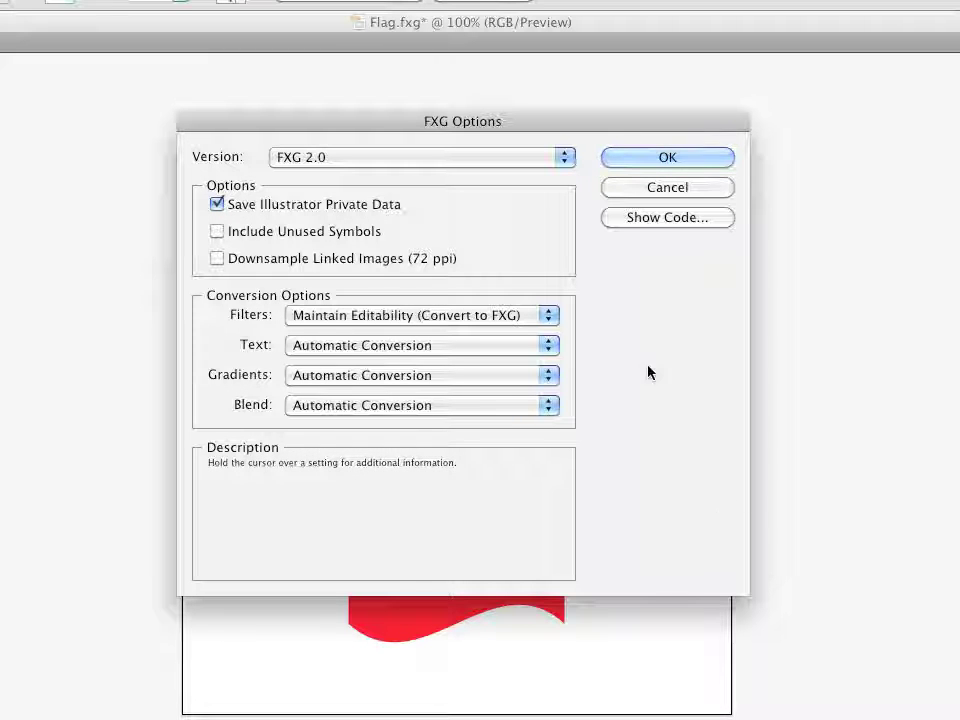
mouse_move(670, 224)
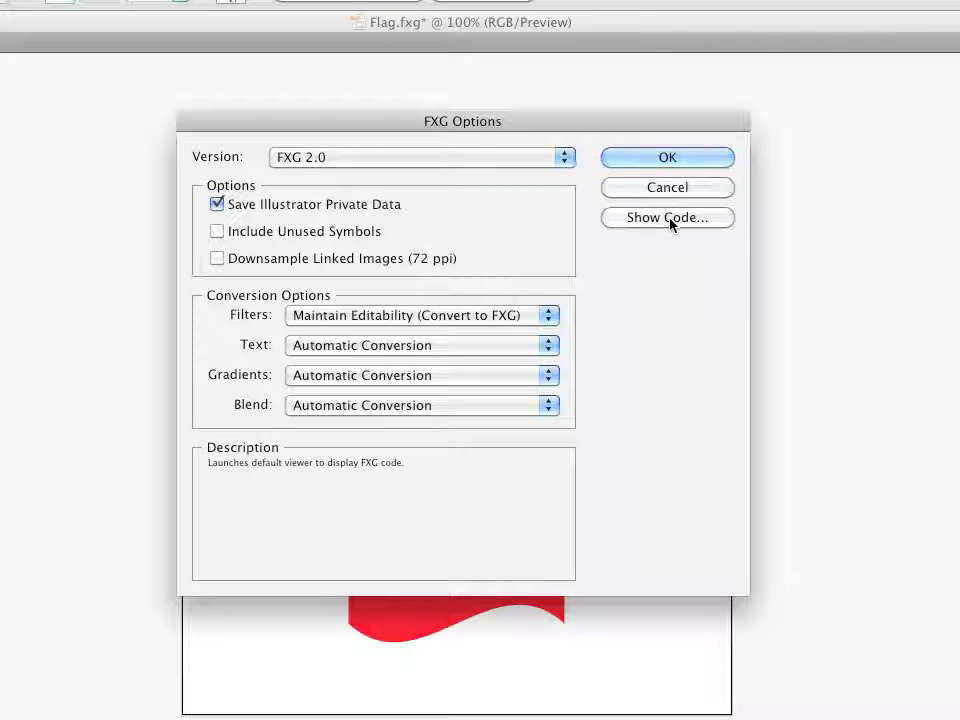
Show the FXG code in TextEdit and scroll through its Flag and Cross layers.
left_click(668, 218)
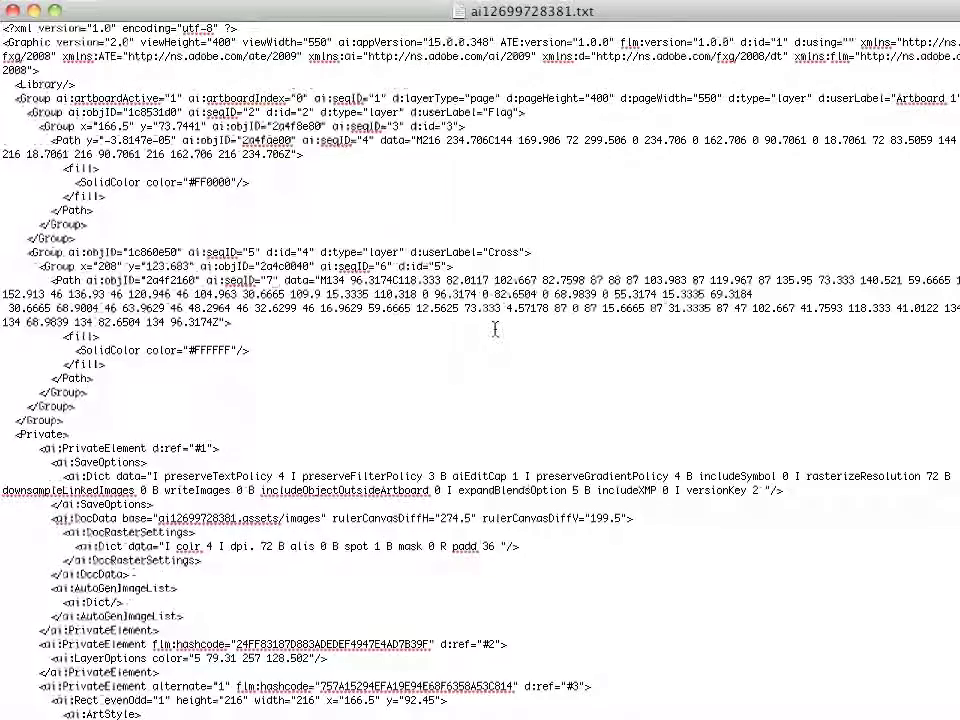
scroll(494, 330, "down", 8)
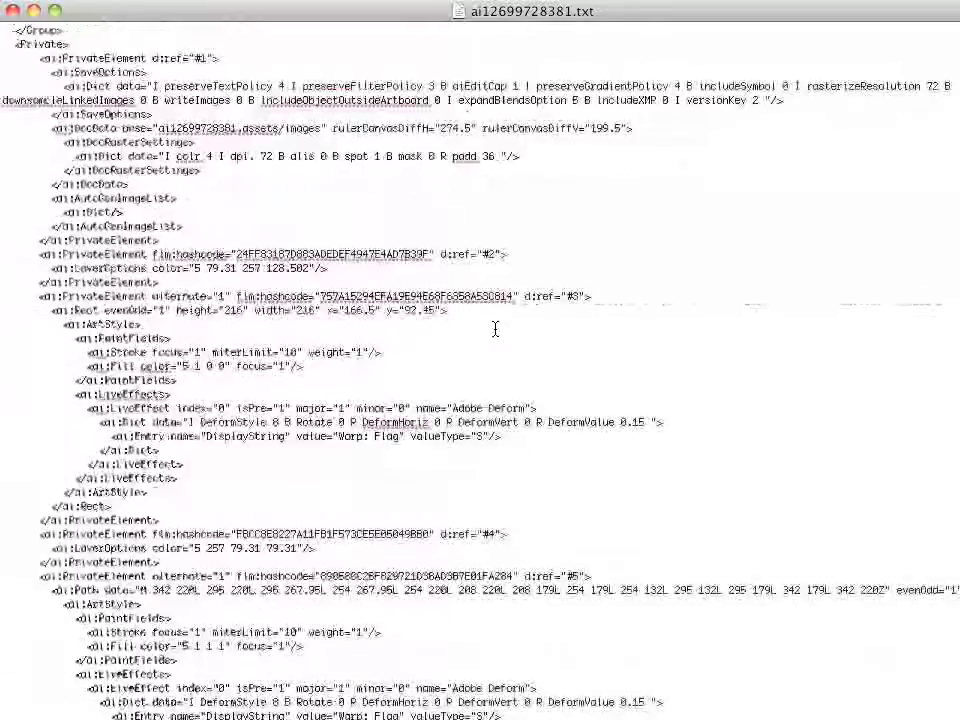
scroll(494, 330, "up", 15)
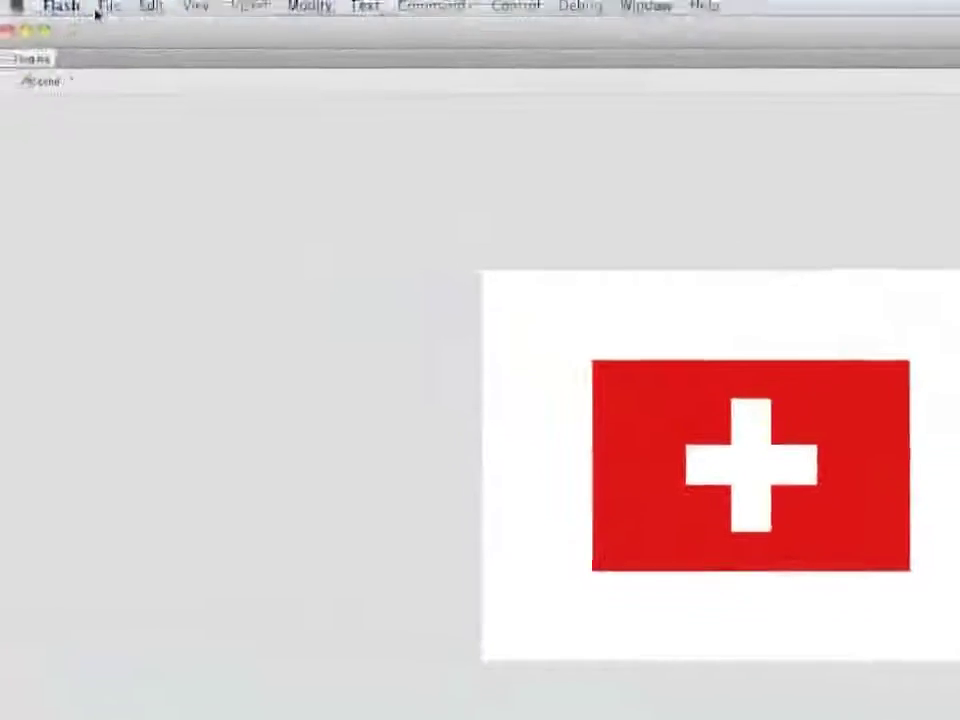
Use Import to Library to bring Flag.fxg into the Flash document.
left_click(124, 12)
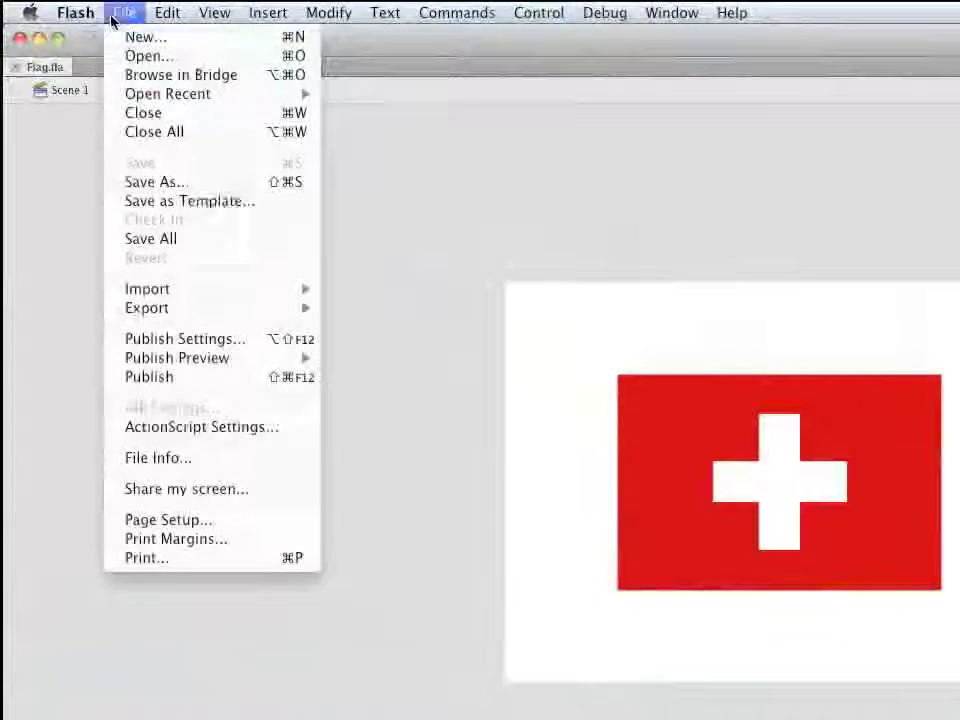
mouse_move(228, 289)
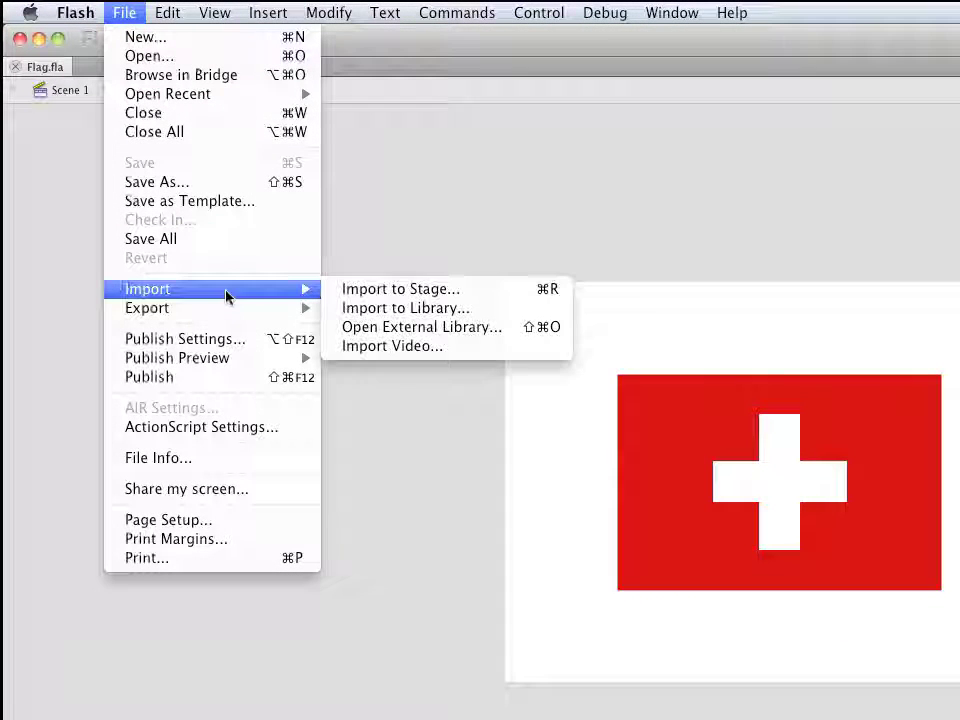
left_click(441, 313)
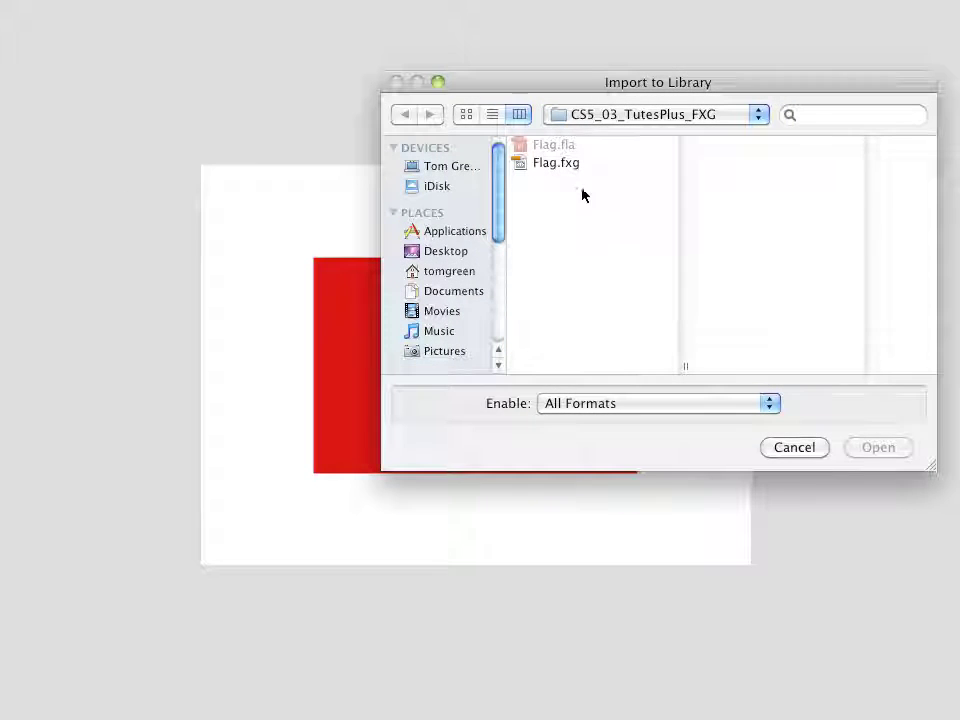
left_click(553, 162)
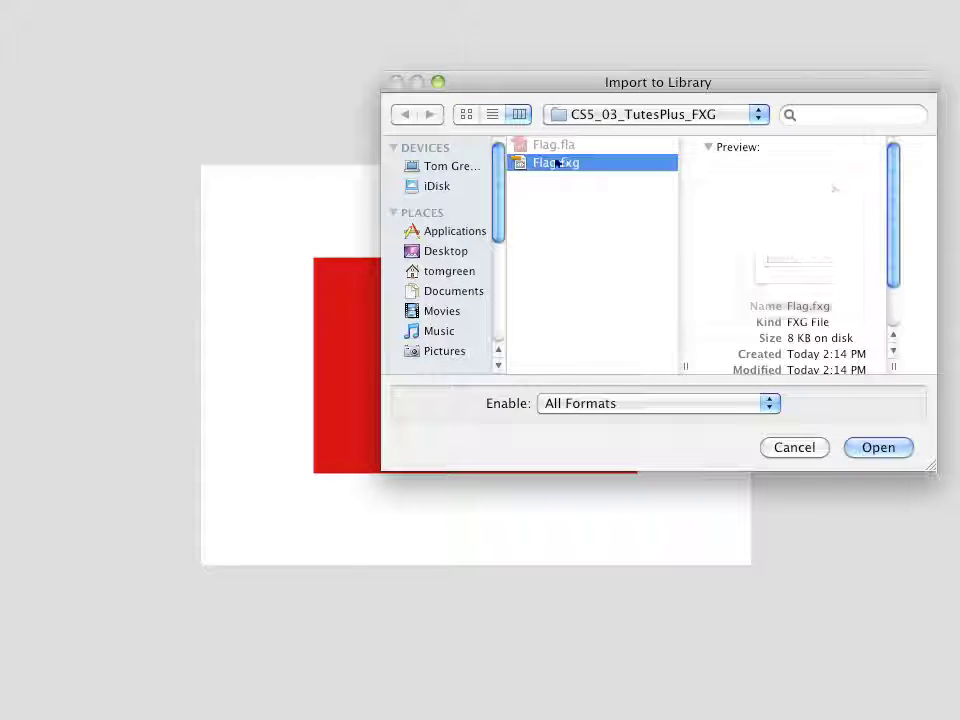
left_click(875, 448)
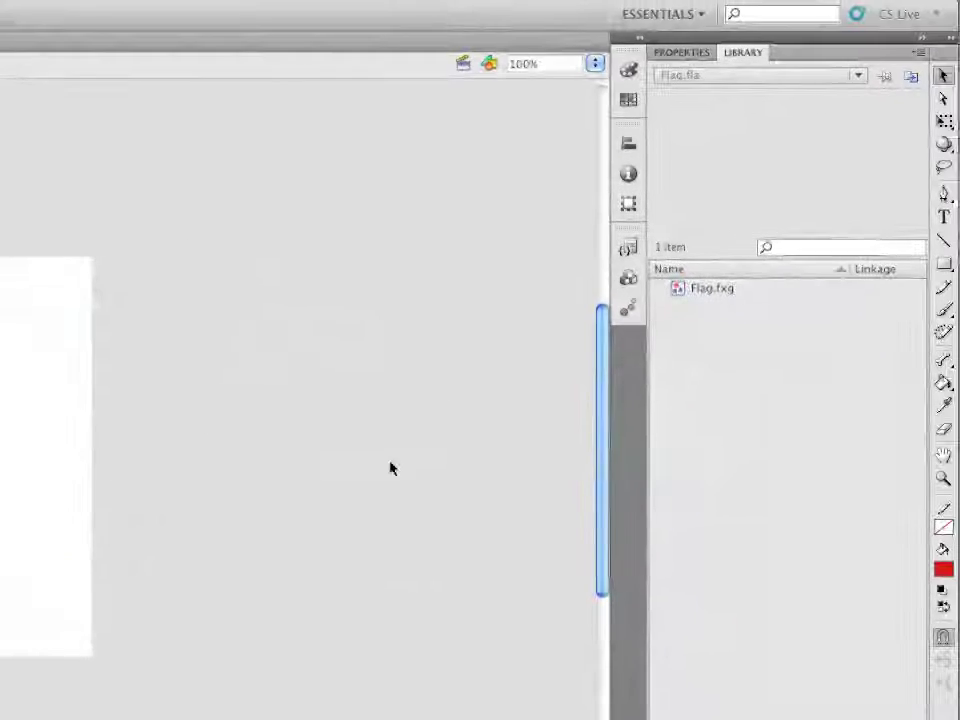
Preview Flag.fxg in the Library and select the waving flag and white cross in turn.
left_click(714, 290)
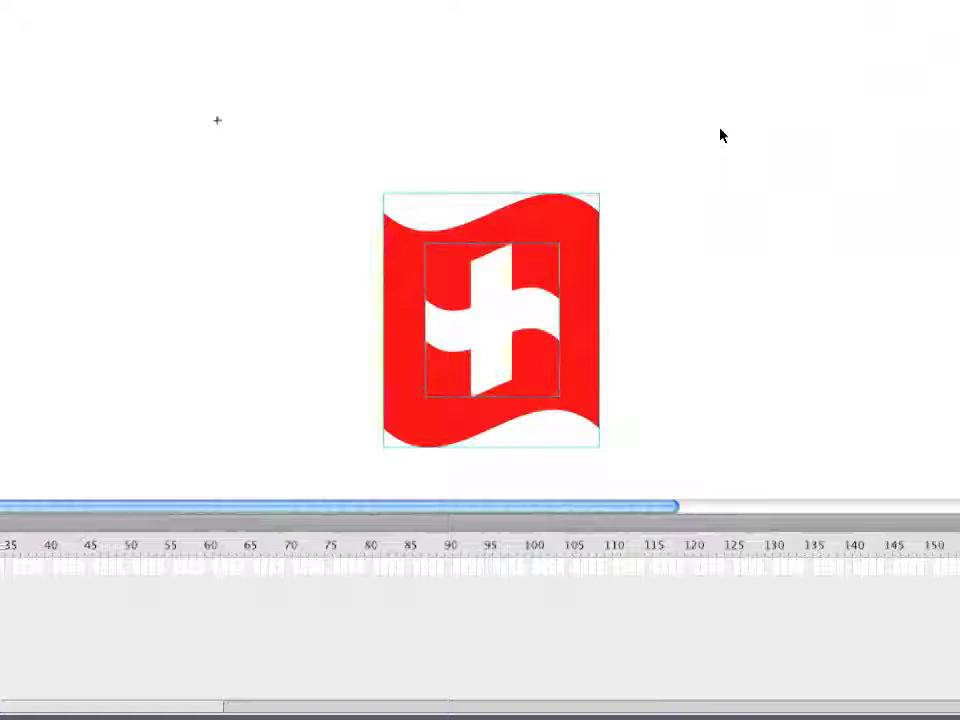
scroll(720, 135, "down", 3)
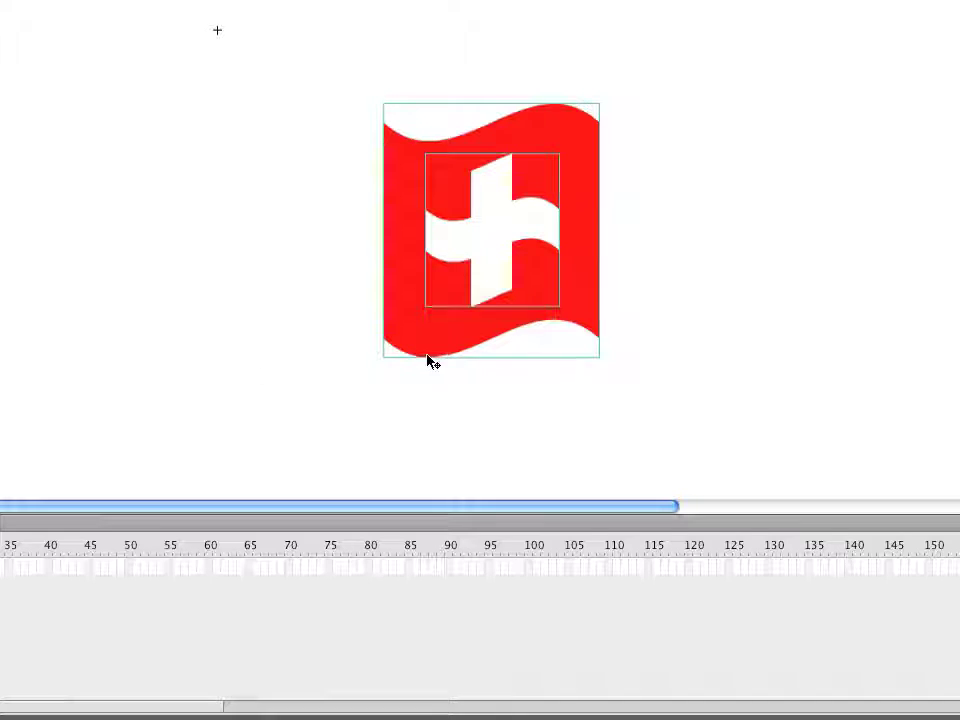
left_click(227, 382)
left_click(499, 333)
left_click(496, 264)
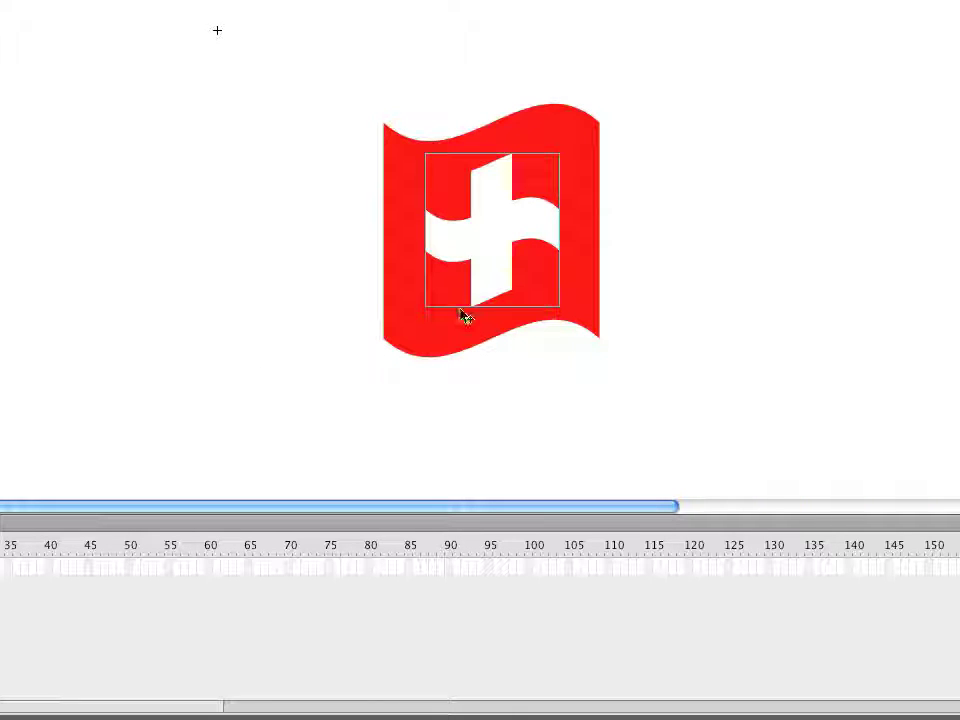
left_click(456, 330)
left_click(487, 270)
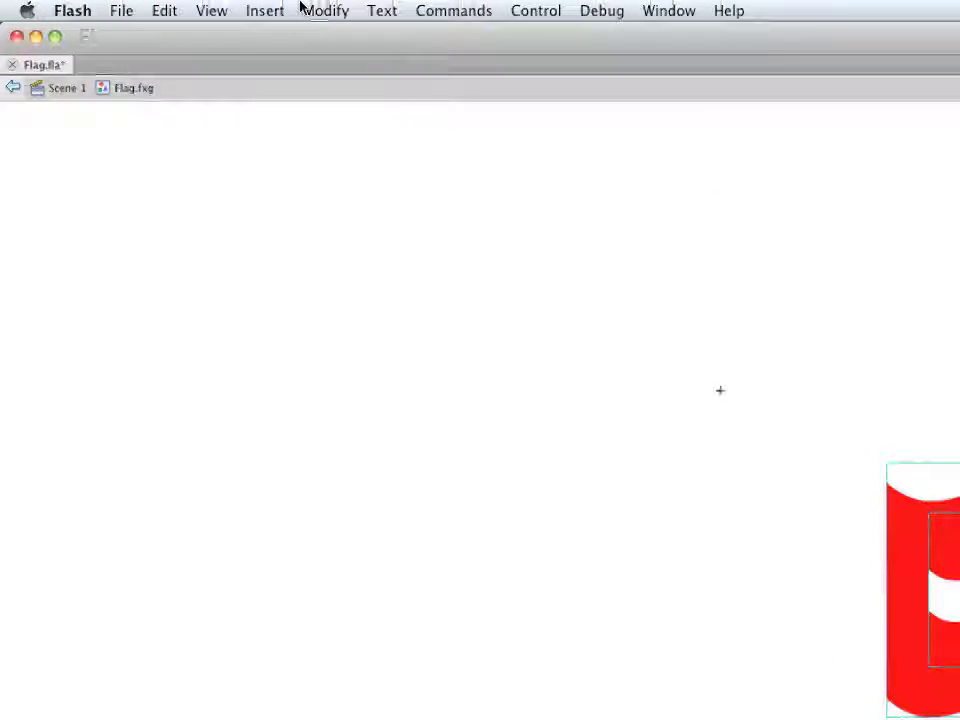
Distribute the flag and cross onto separate layers.
left_click(321, 12)
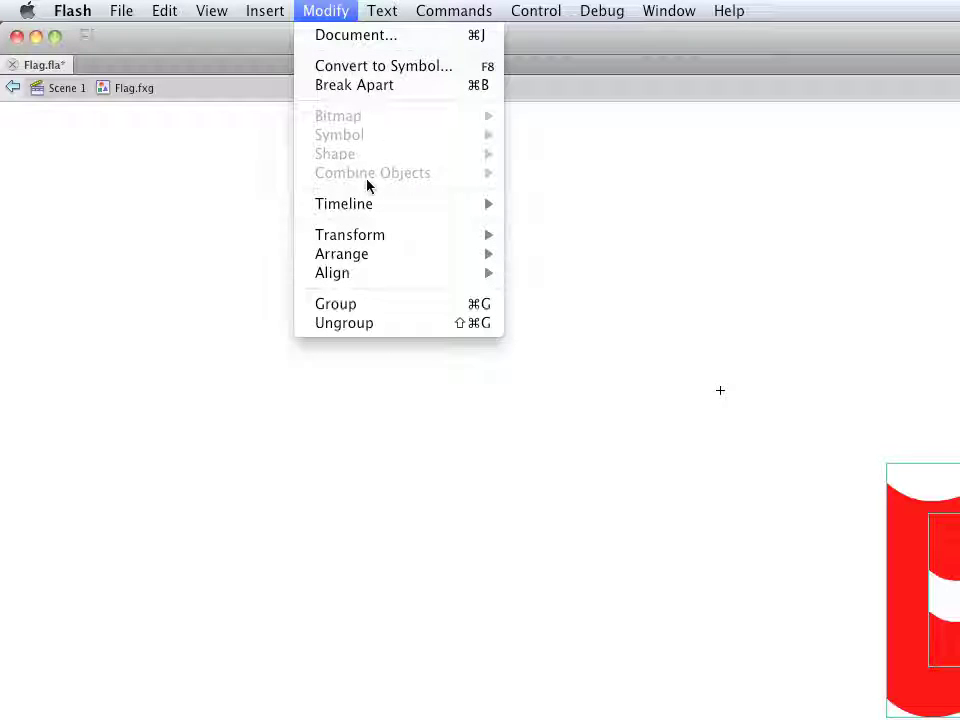
mouse_move(356, 208)
left_click(600, 205)
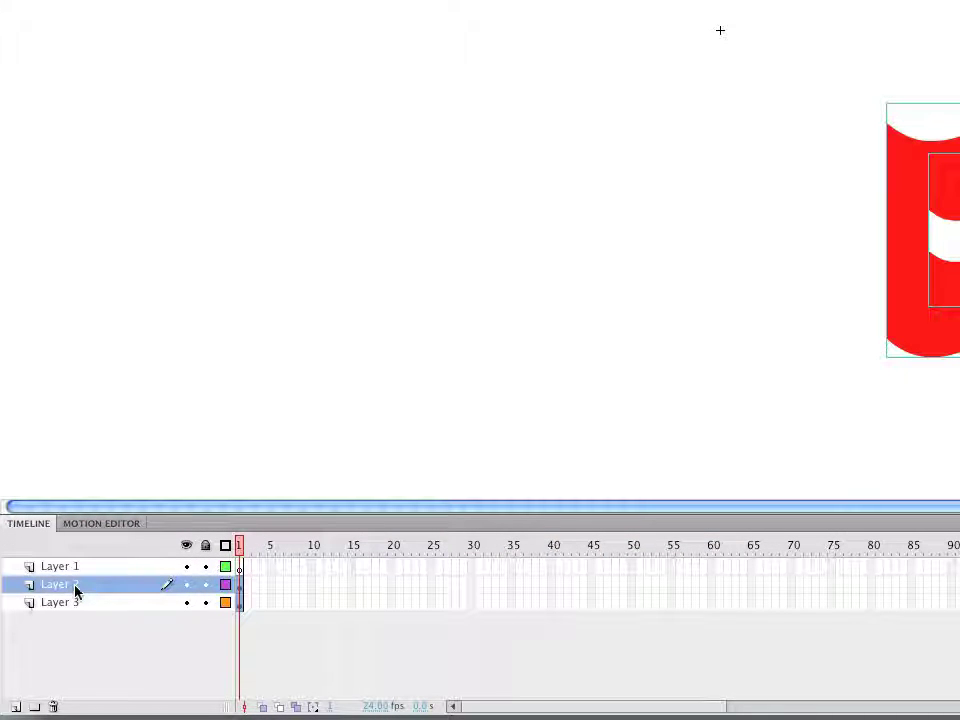
Rename Layer 2 to Cross and Layer 3 to Flag.
left_click(75, 590)
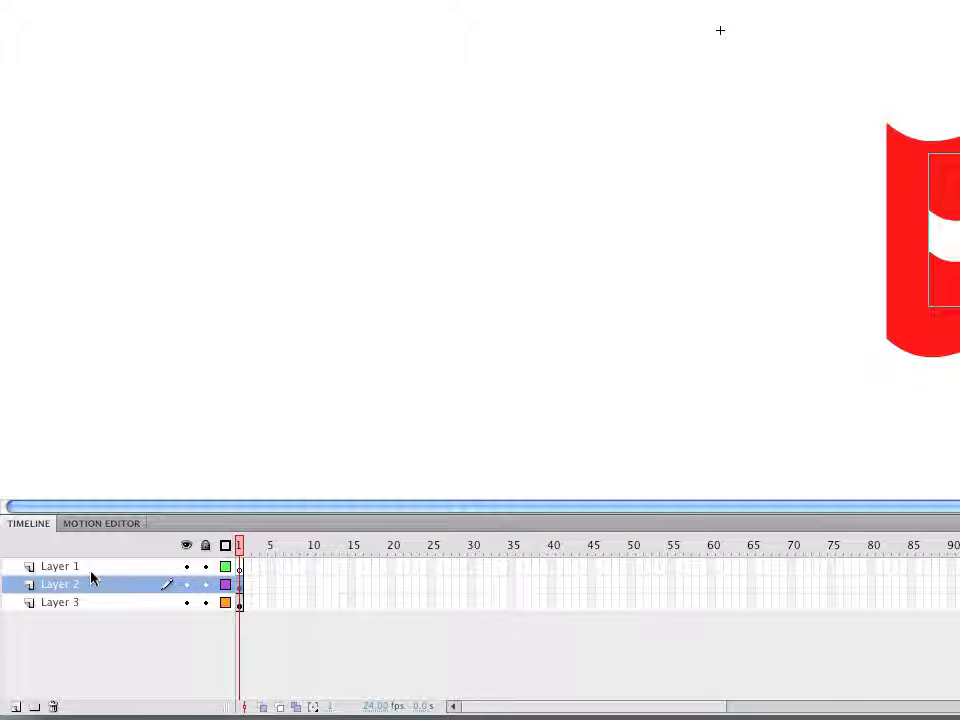
double_click(86, 590)
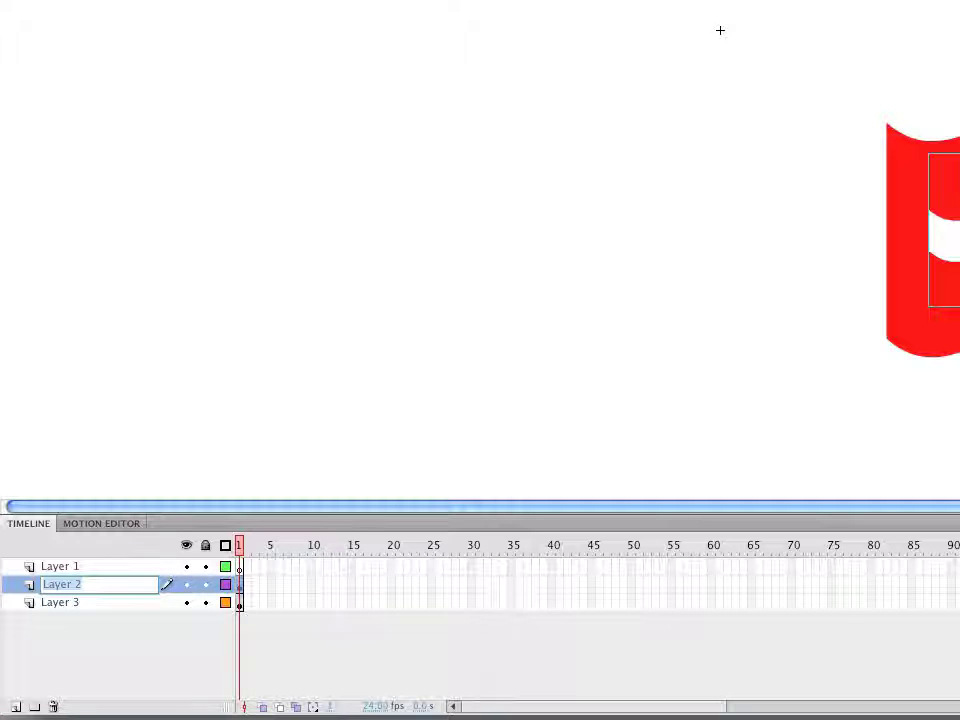
type("Cross")
double_click(73, 602)
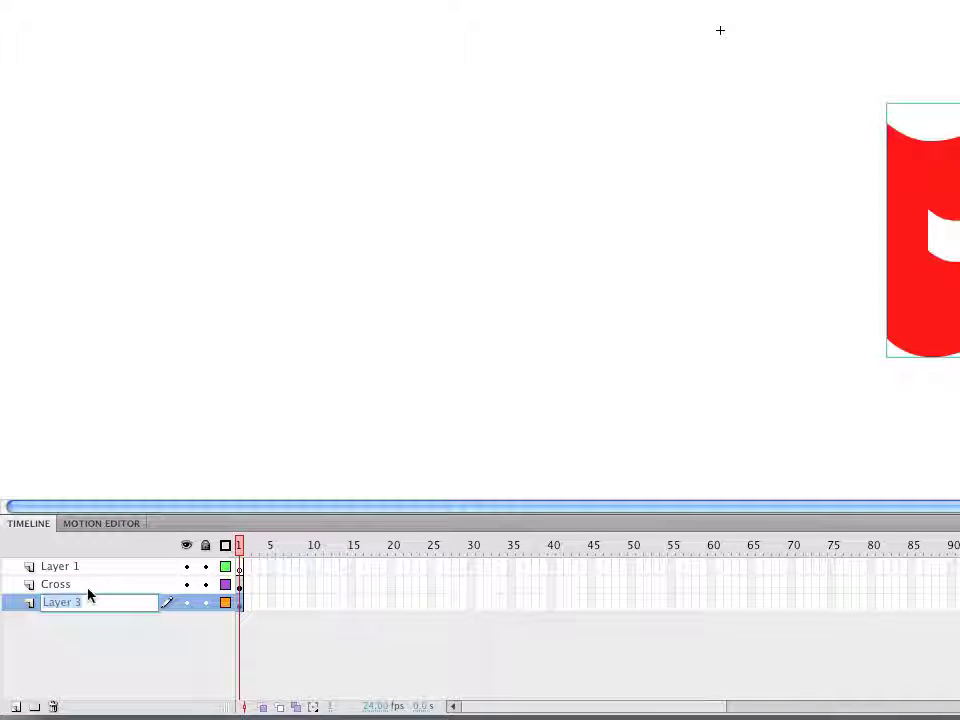
type("Flag")
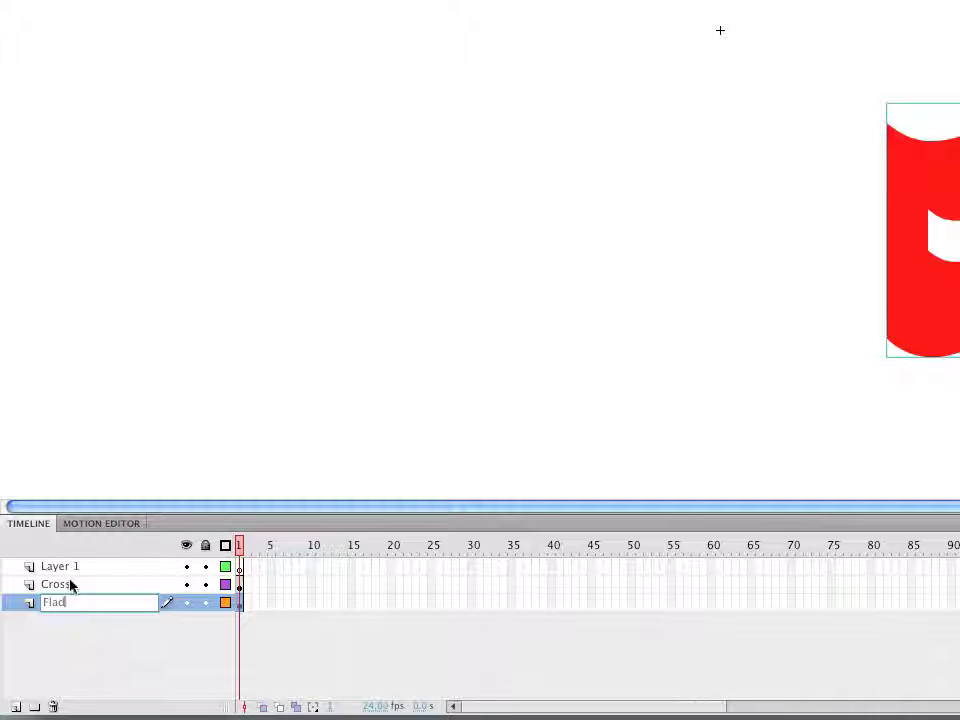
key("BackSpace")
Delete the empty Layer 1, then swap the flat Swiss flag and cross for the pasted waving FXG flag.
left_click(77, 570)
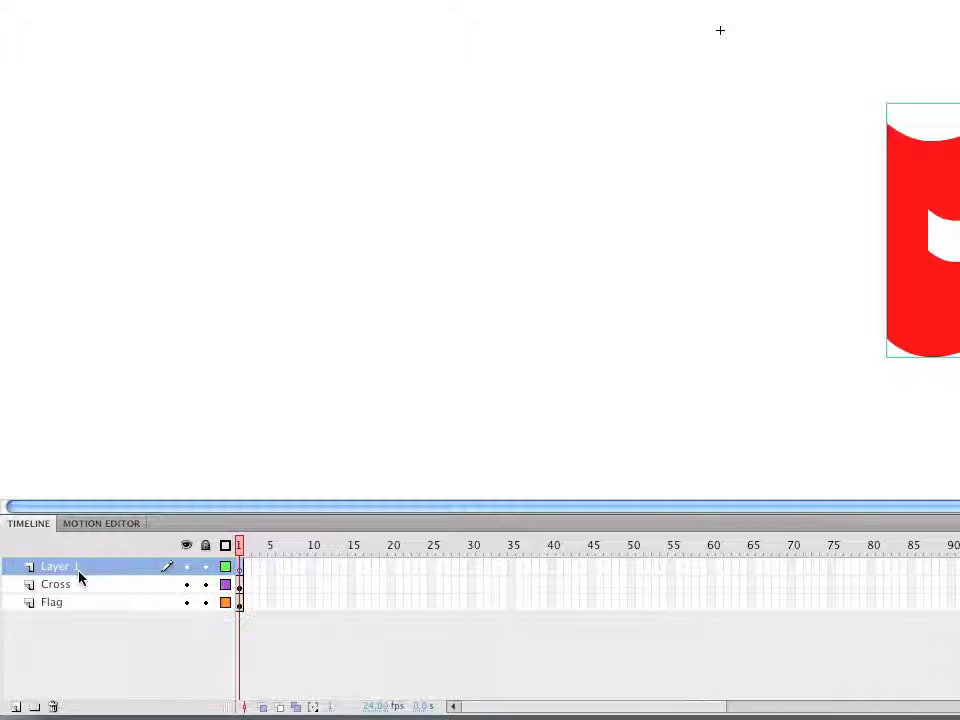
left_click(55, 707)
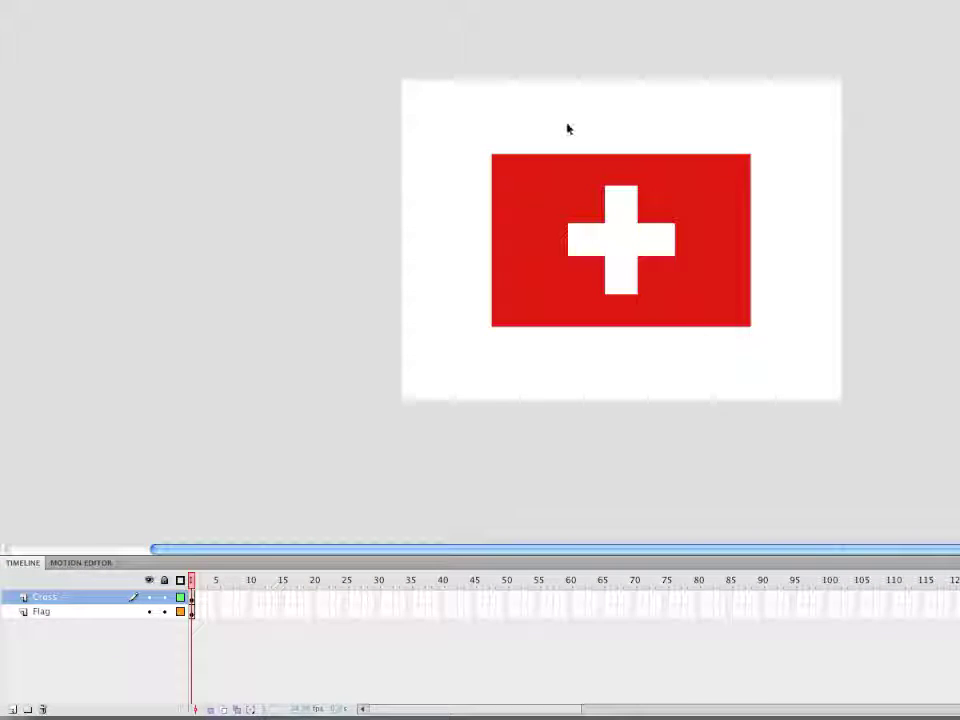
left_click_drag(456, 116, 825, 384)
key("Delete")
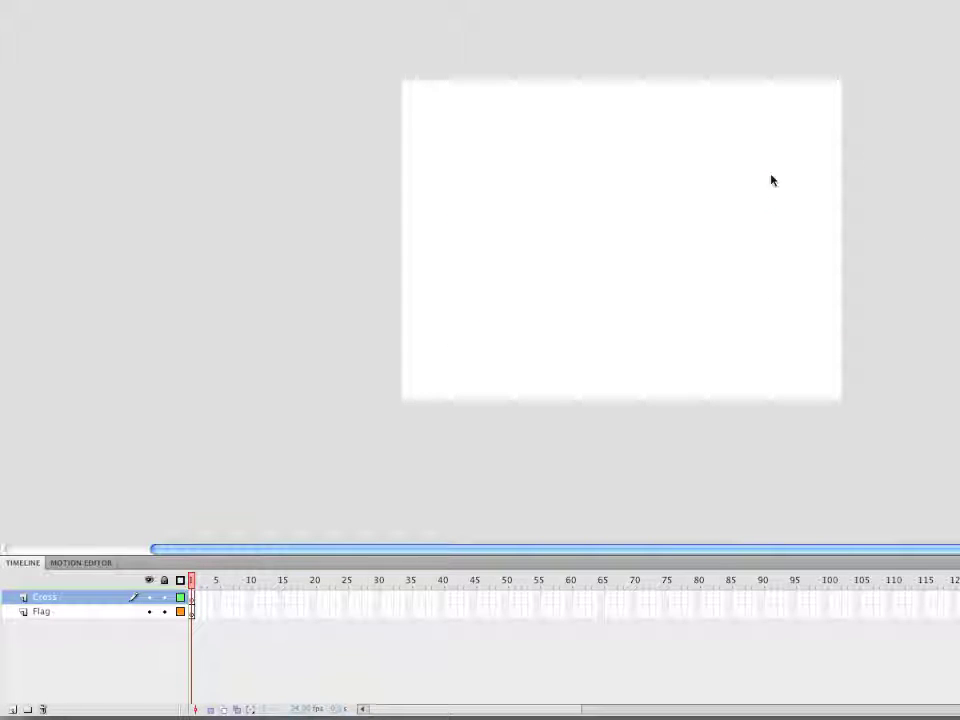
key("ctrl+v")
left_click(763, 357)
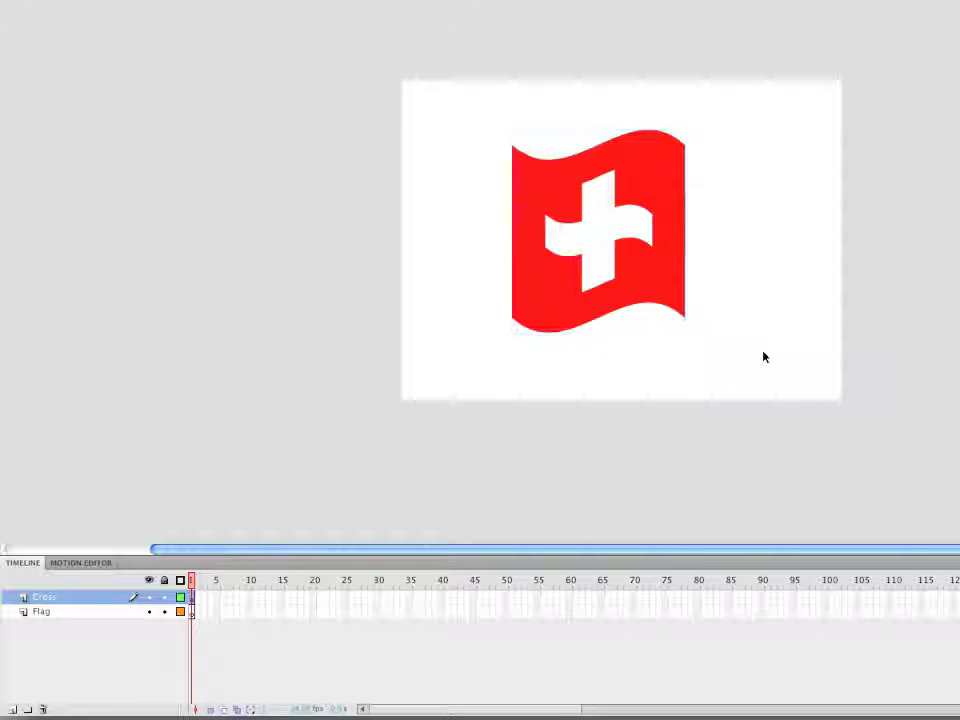
double_click(594, 257)
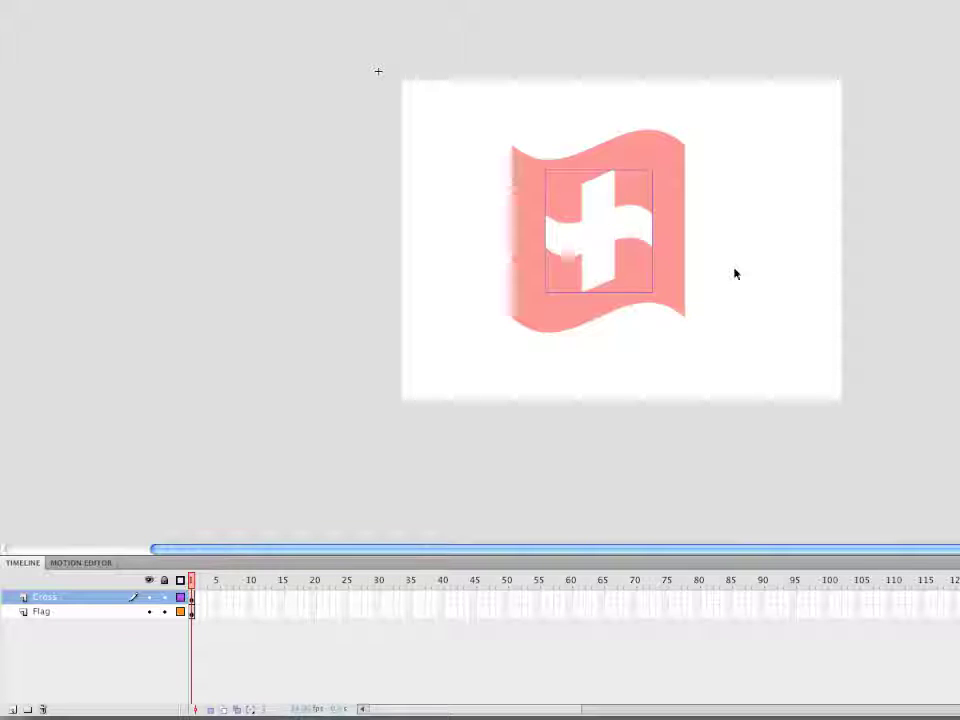